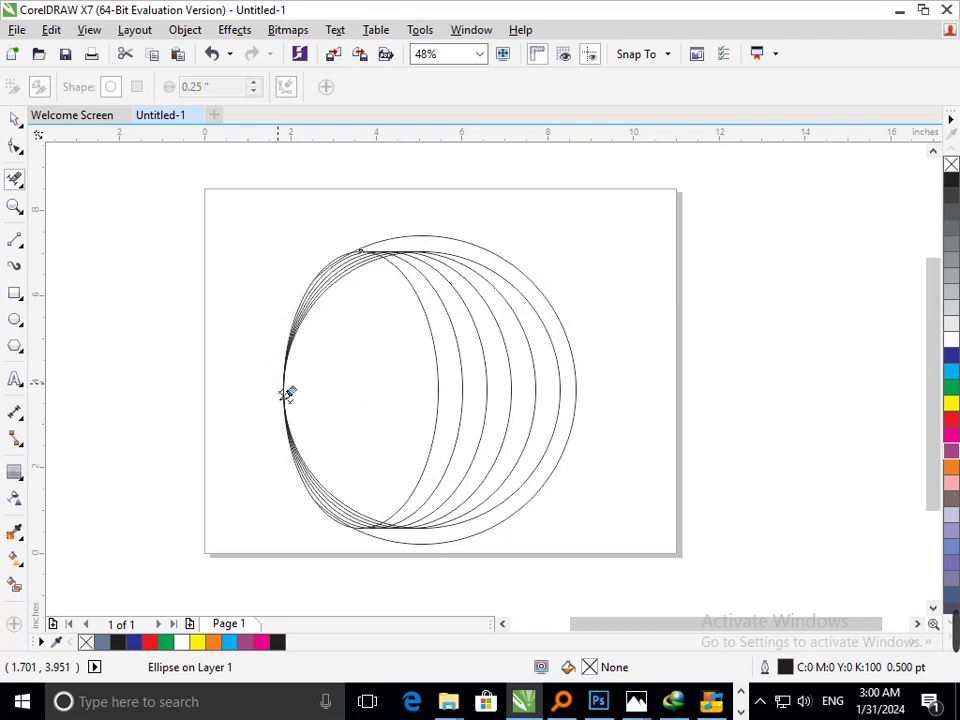
# Delete the remaining segment of the large outer circle with Virtual Segment Delete, leaving the overlapping ellipses
pyautogui.moveTo(430, 262); pyautogui.dragTo(447, 287)
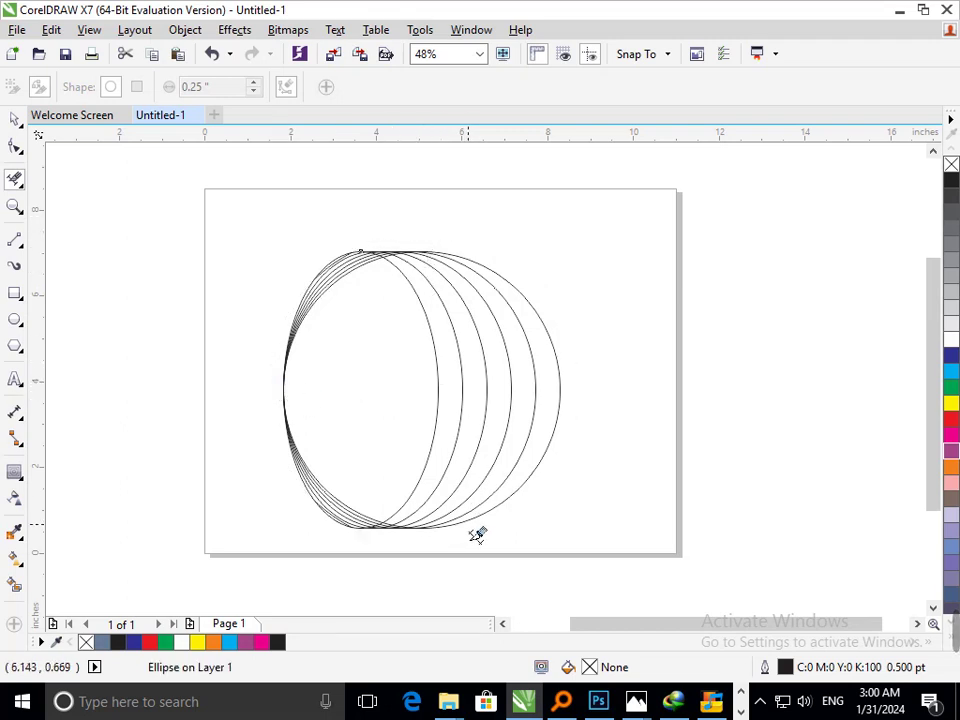
pyautogui.click(14, 118)
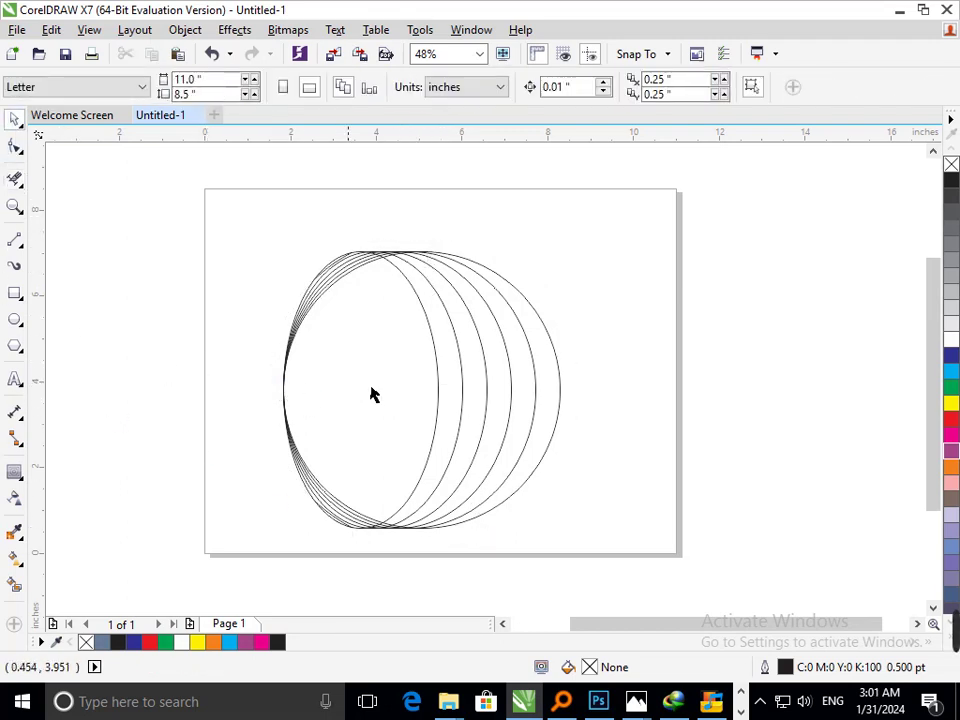
# Smart-fill the three innermost right-hand crescents with the default slate blue, dark blue and red, working outward
pyautogui.click(14, 583)
pyautogui.click(435, 495)
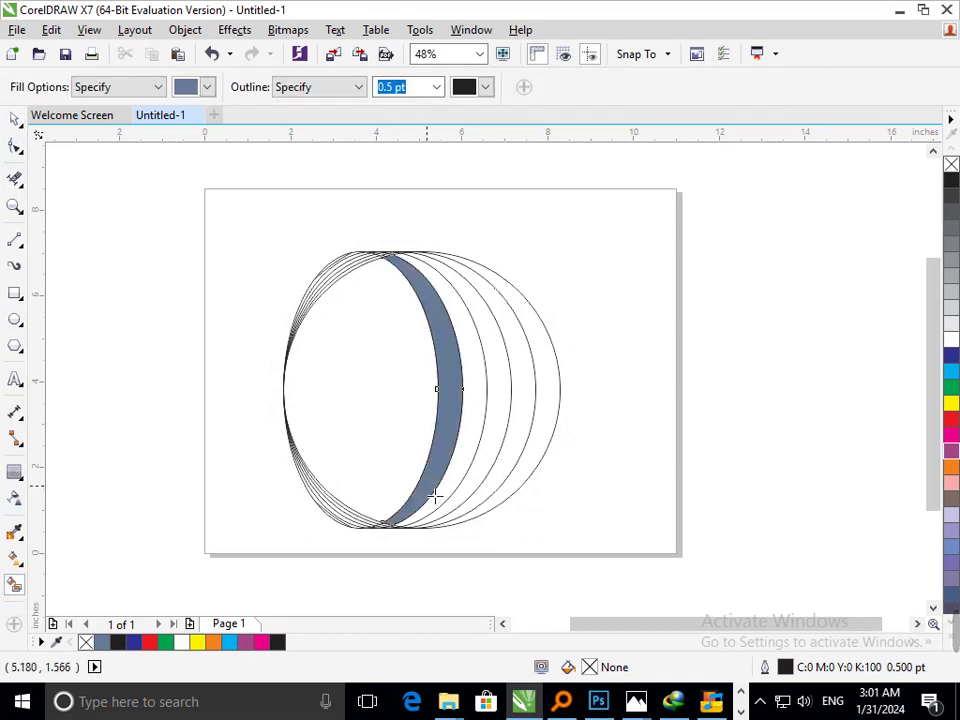
pyautogui.click(474, 489)
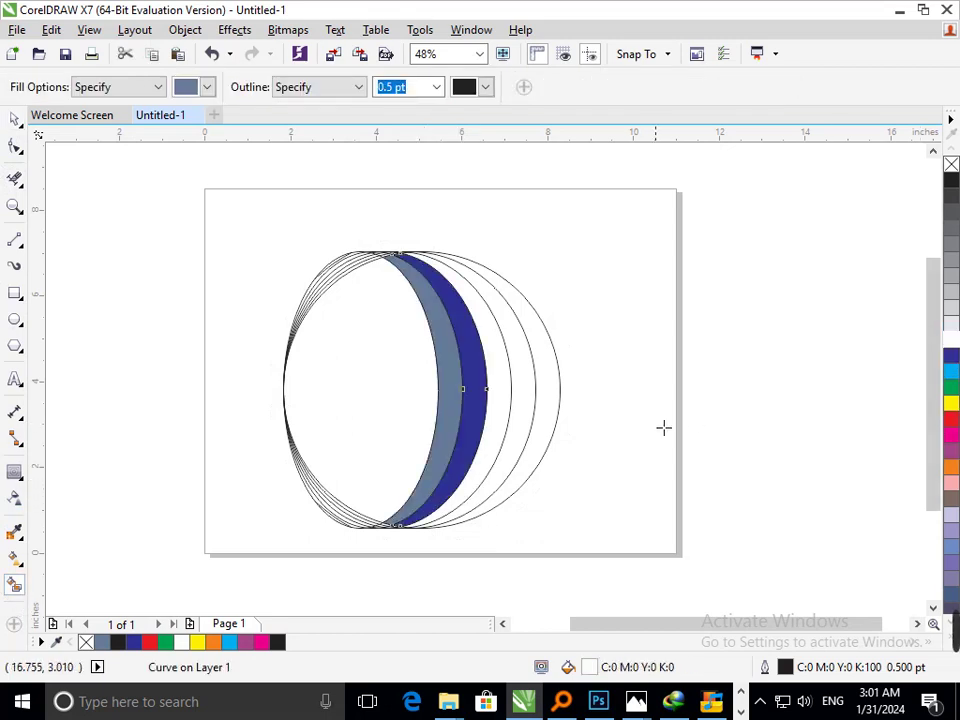
pyautogui.click(497, 437)
pyautogui.click(951, 418)
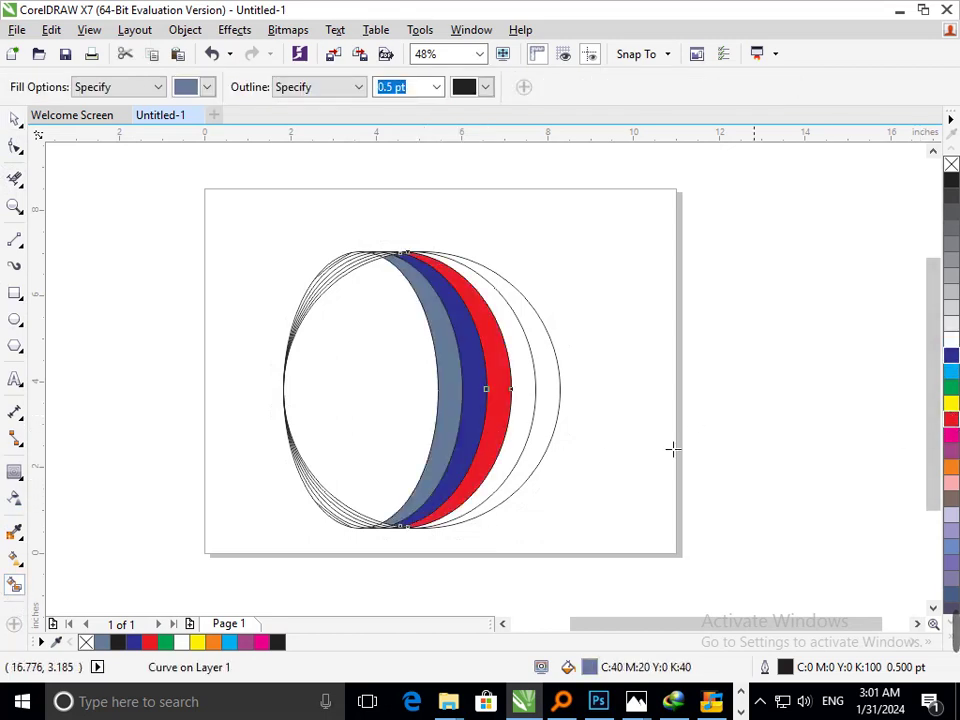
# Smart-fill the two outermost right-hand crescents, the inner one orange and the outer one dark blue
pyautogui.click(526, 435)
pyautogui.click(951, 466)
pyautogui.click(549, 430)
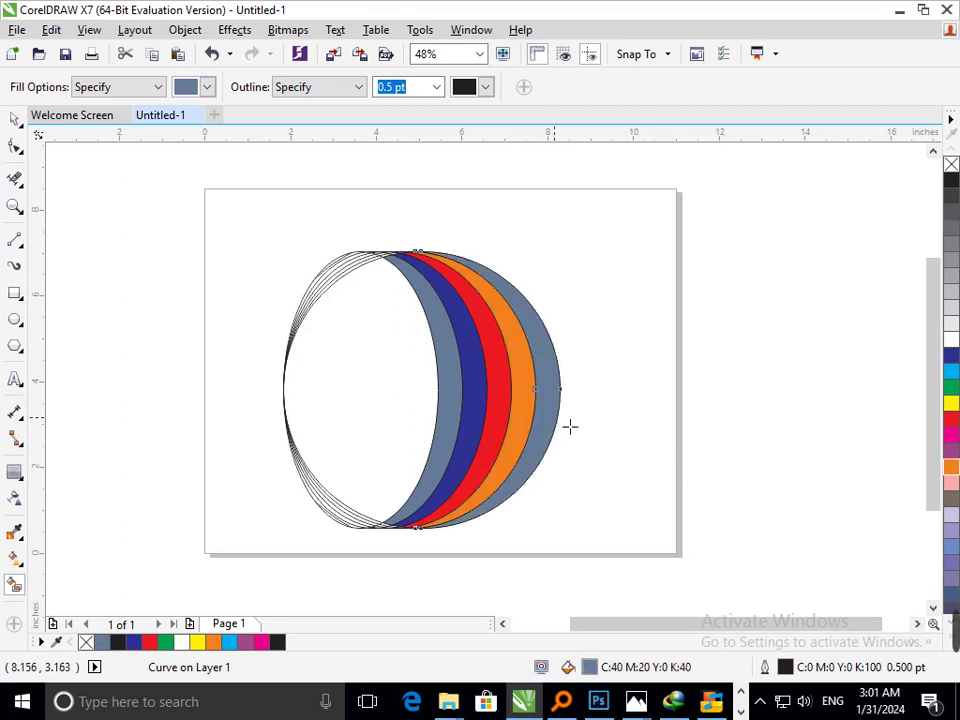
pyautogui.click(951, 355)
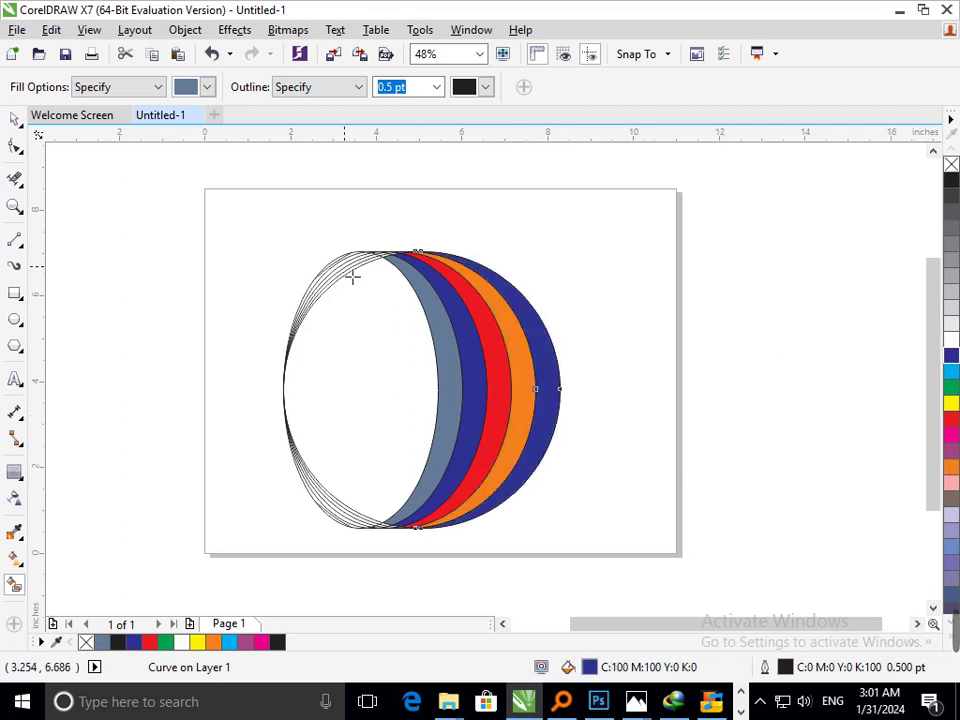
# Smart-fill the four inner bands of the upper-left arc, from inside outward, with slate blue, red, green and cyan
pyautogui.scroll(5, 286, 241)
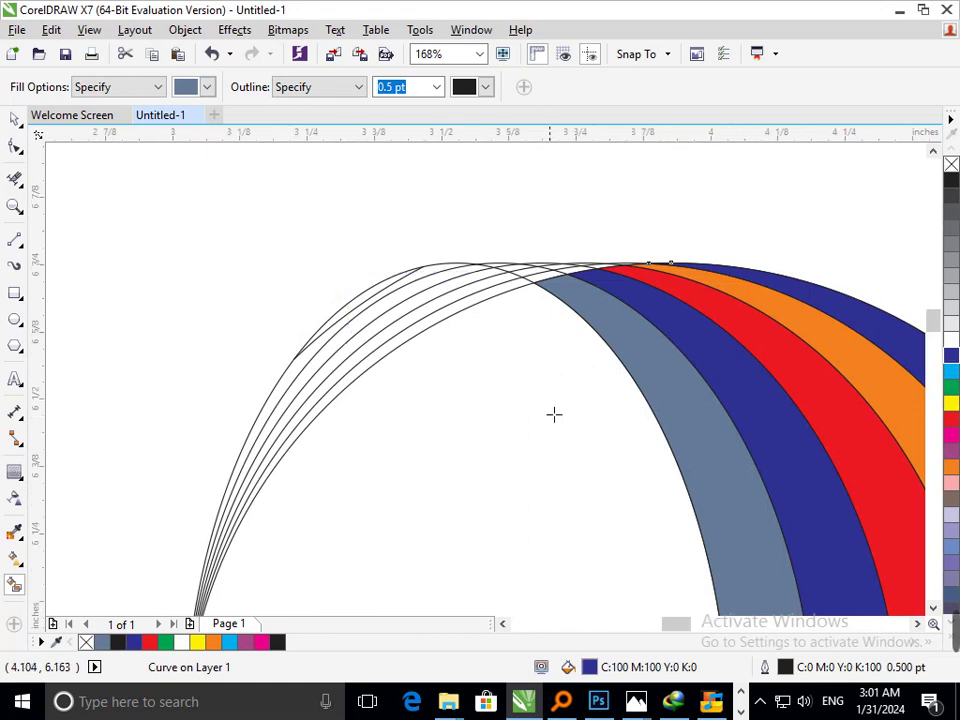
pyautogui.scroll(4, 418, 347)
pyautogui.click(418, 347)
pyautogui.click(470, 249)
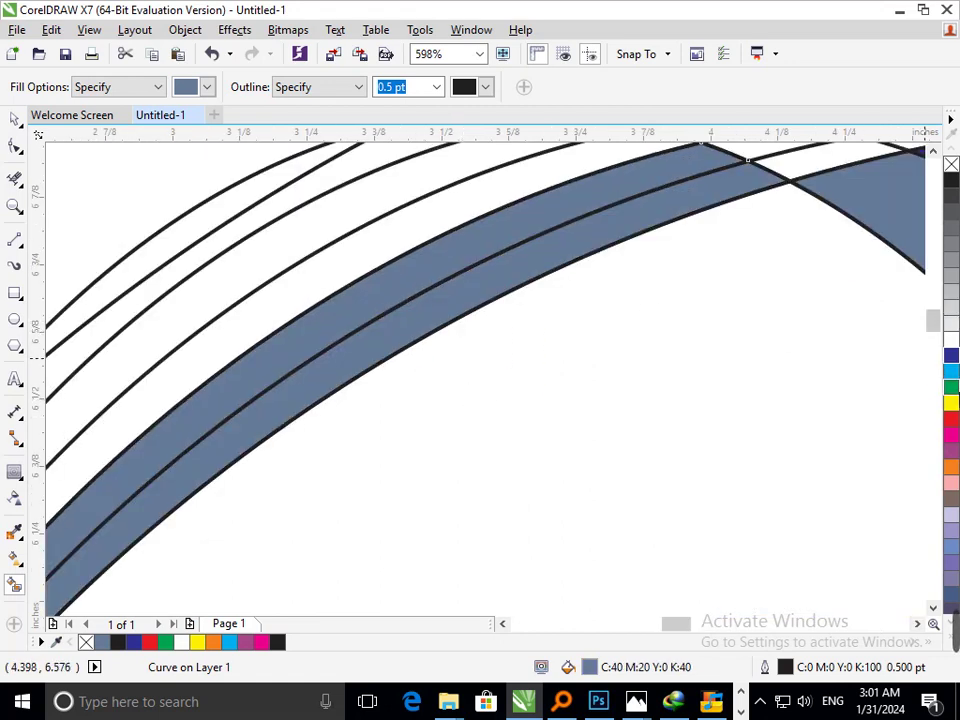
pyautogui.click(952, 426)
pyautogui.click(409, 242)
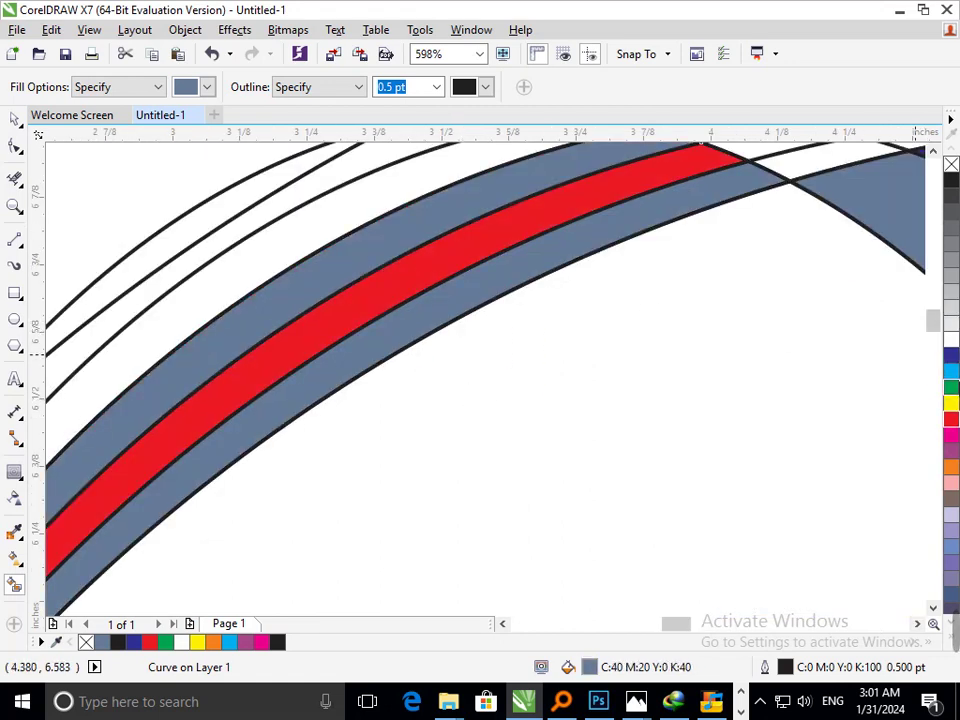
pyautogui.click(952, 395)
pyautogui.click(339, 242)
pyautogui.click(951, 373)
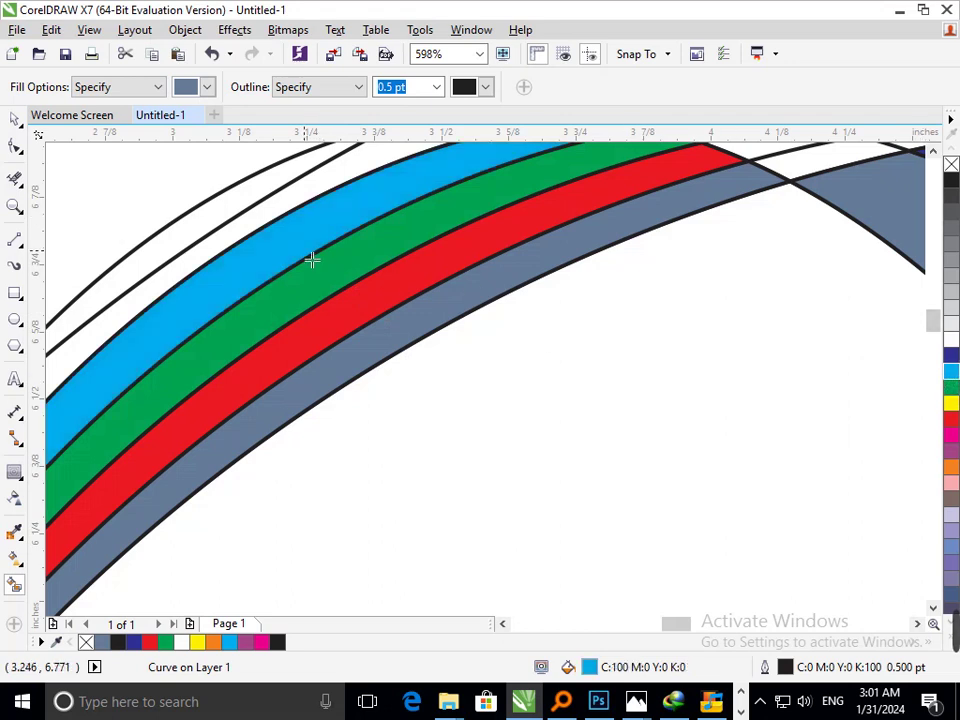
# Smart-fill the two outermost strips of the upper-left arc, the inner one purple and the outer sliver green
pyautogui.click(301, 213)
pyautogui.click(952, 453)
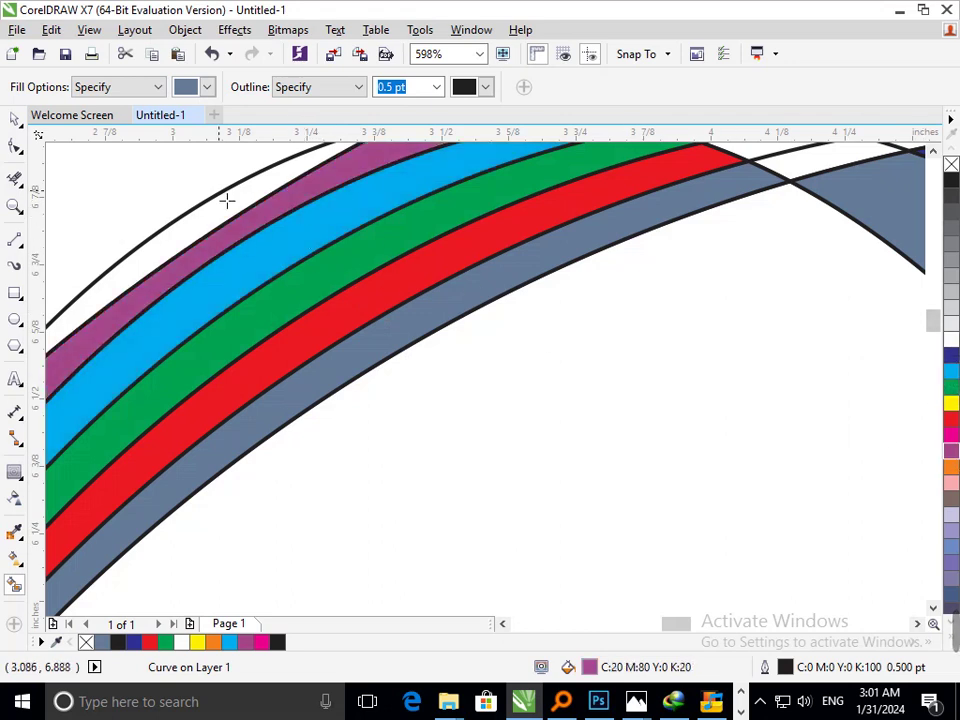
pyautogui.click(229, 199)
pyautogui.click(951, 396)
# Smart-fill the diagonal row of overlap cells beside the upper-left bands with dark blue, magenta, green and cyan, from lowest to highest
pyautogui.scroll(-6, 362, 255)
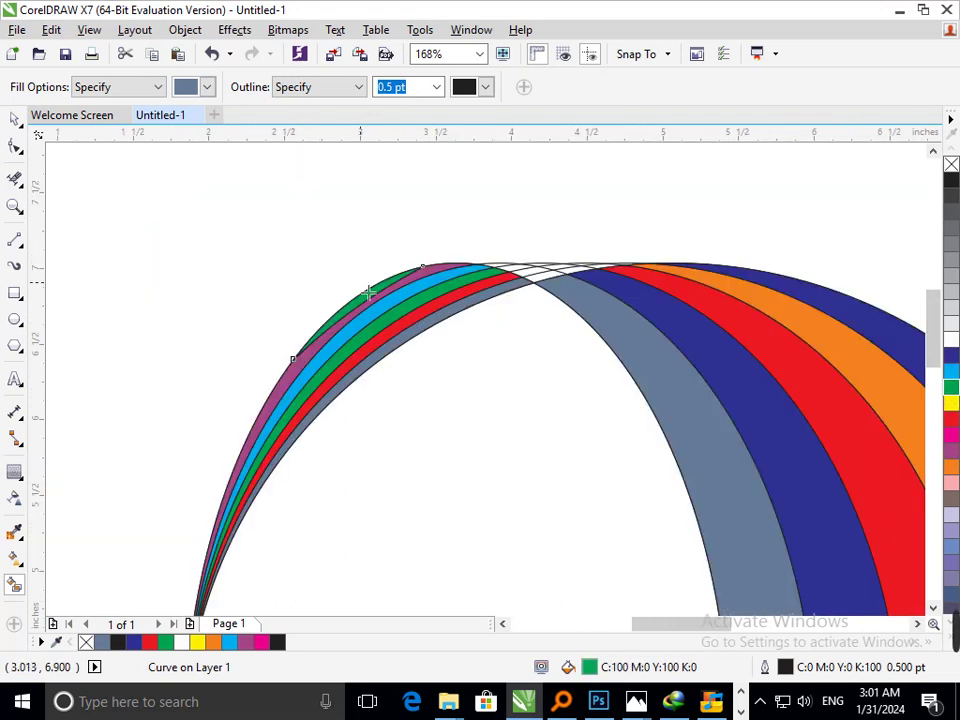
pyautogui.scroll(8, 396, 283)
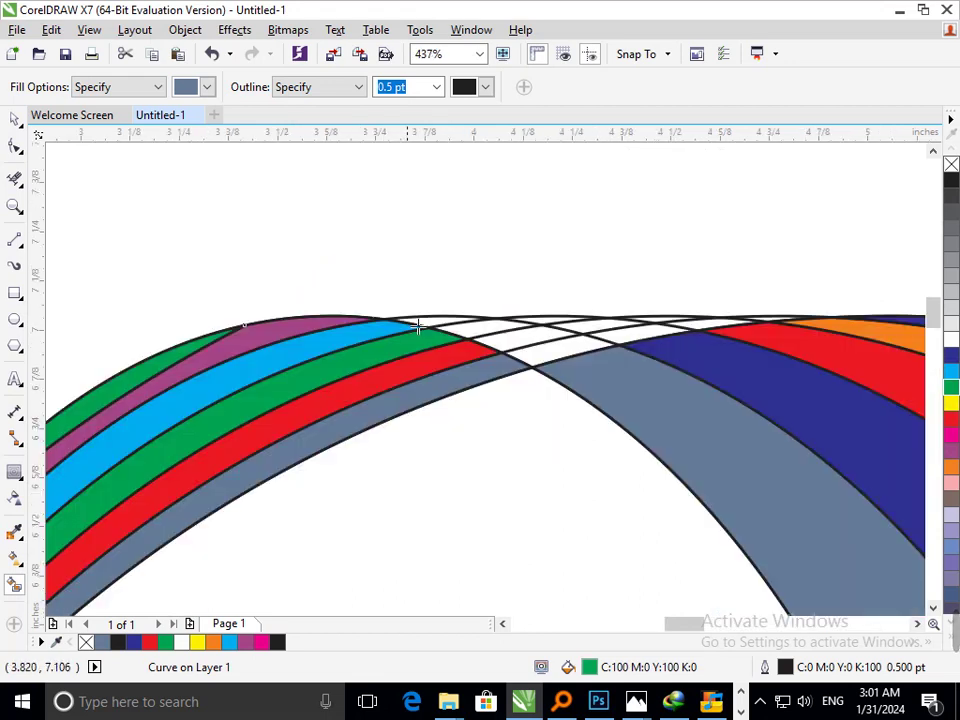
pyautogui.click(579, 388)
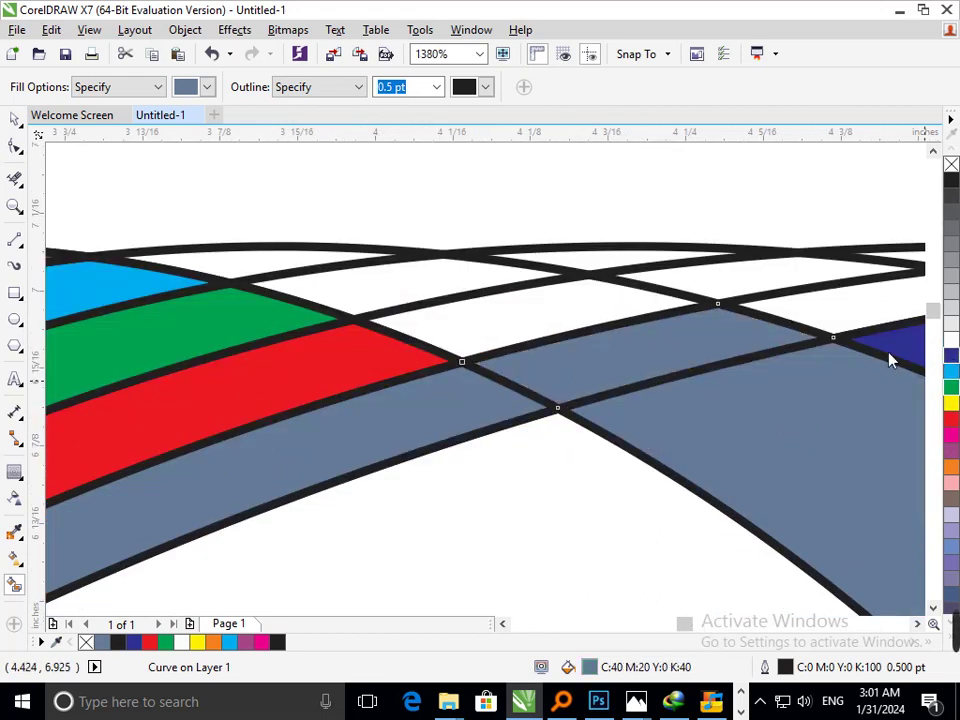
pyautogui.click(951, 355)
pyautogui.click(542, 326)
pyautogui.click(951, 435)
pyautogui.click(402, 281)
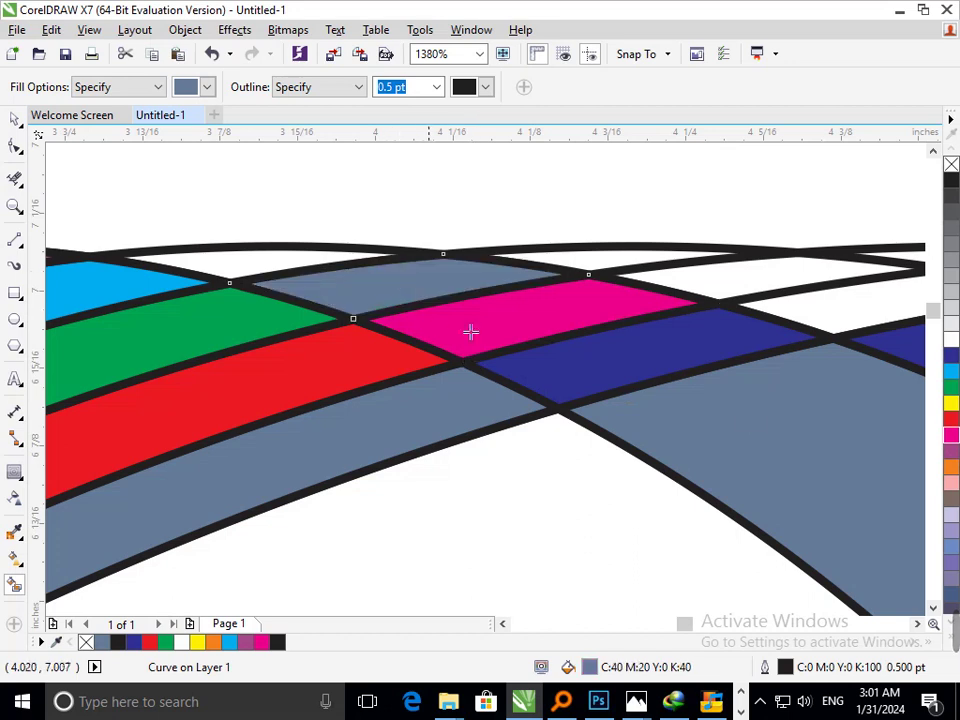
pyautogui.click(951, 387)
pyautogui.click(245, 268)
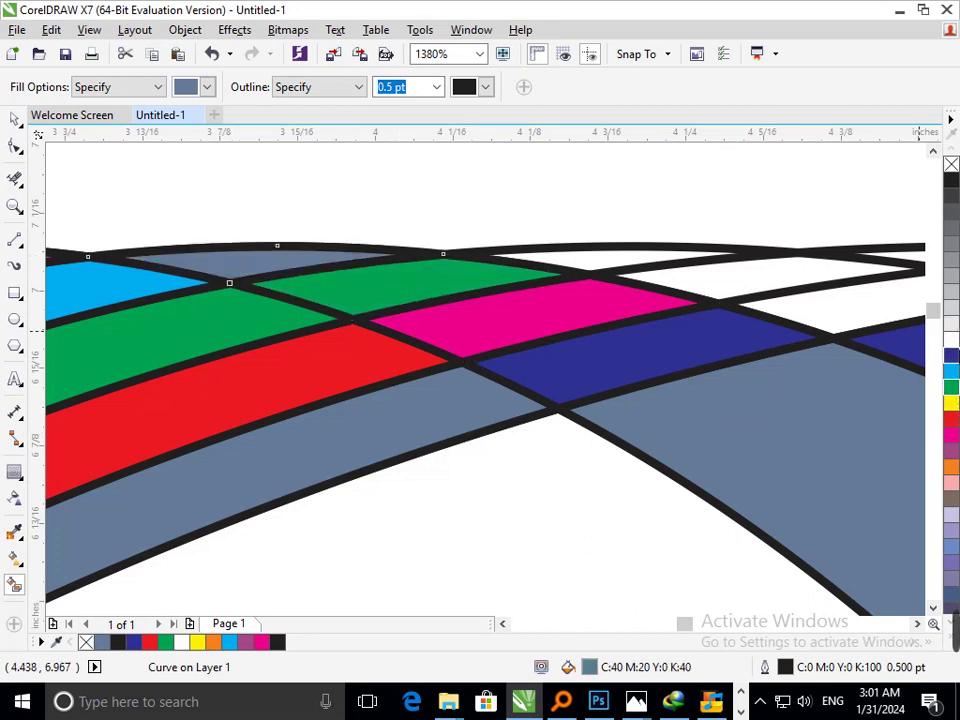
pyautogui.click(951, 371)
# Smart-fill the second diagonal row of top overlap cells, making the middle cell cyan and the upper sliver and lower cell slate blue
pyautogui.click(699, 283)
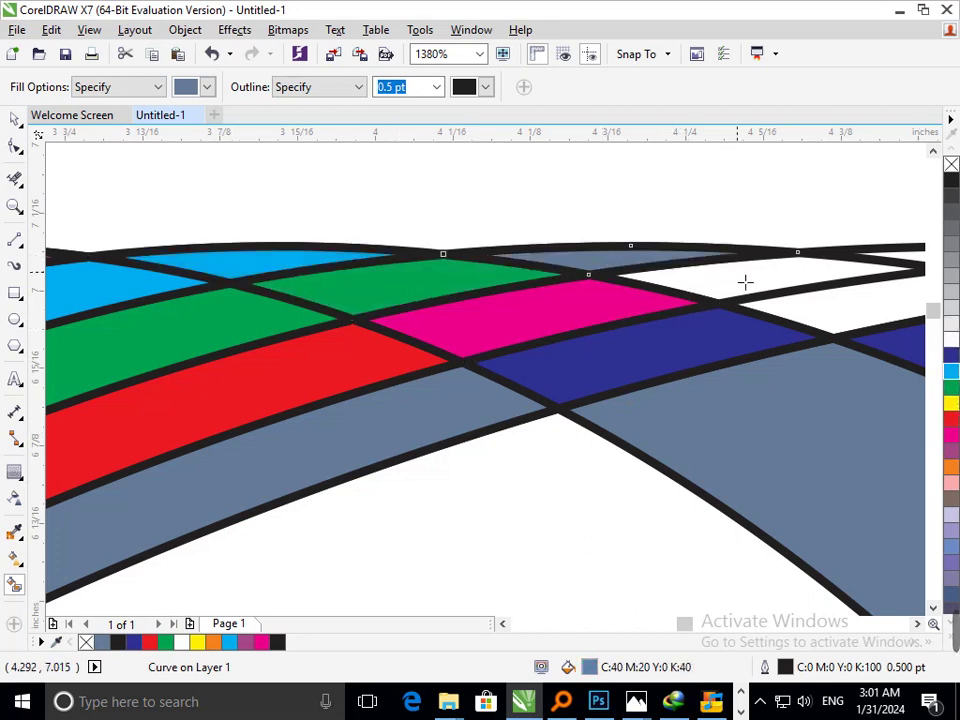
pyautogui.click(745, 283)
pyautogui.click(951, 371)
pyautogui.click(831, 326)
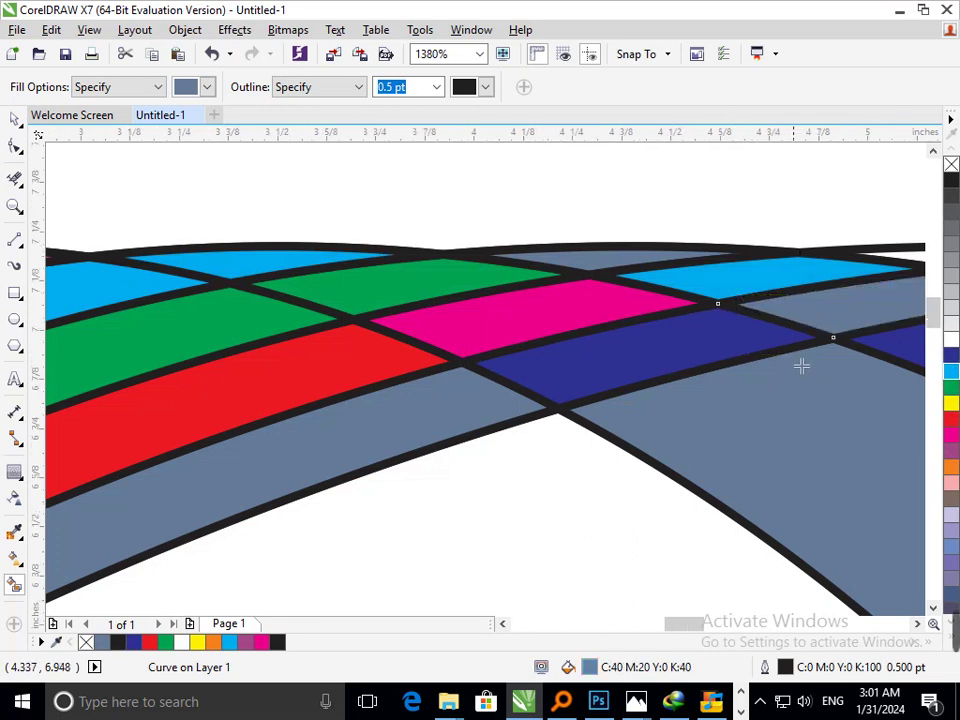
# Smart-fill the remaining cells at the top crossing: the cell beside the red crescent yellow, the sliver above green and the far sliver cyan
pyautogui.scroll(-3, 615, 302)
pyautogui.scroll(4, 662, 411)
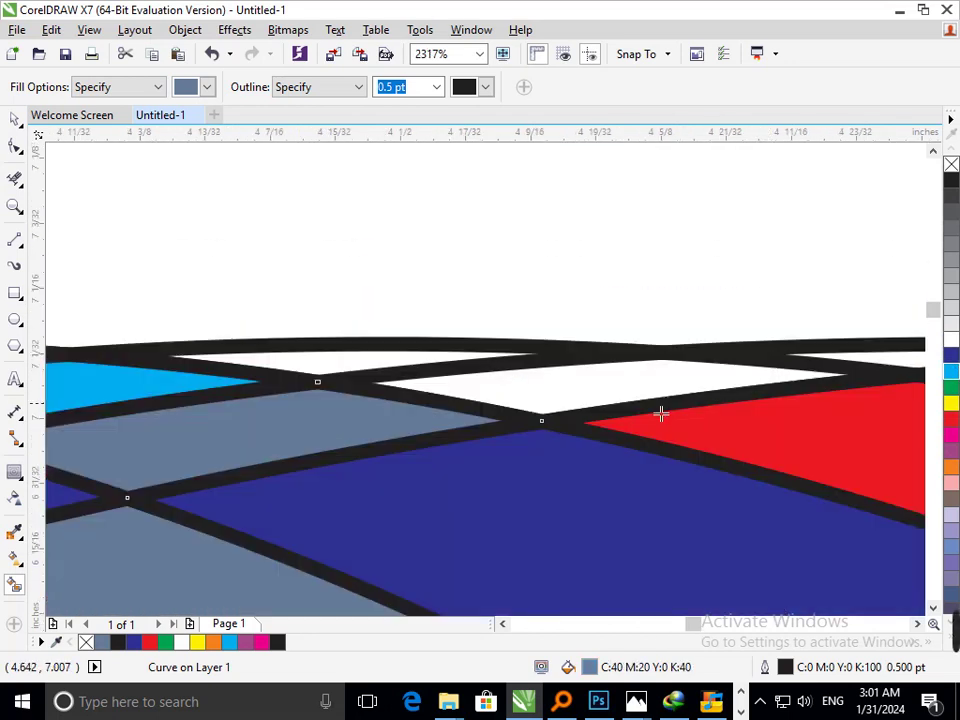
pyautogui.click(951, 419)
pyautogui.click(951, 403)
pyautogui.click(421, 366)
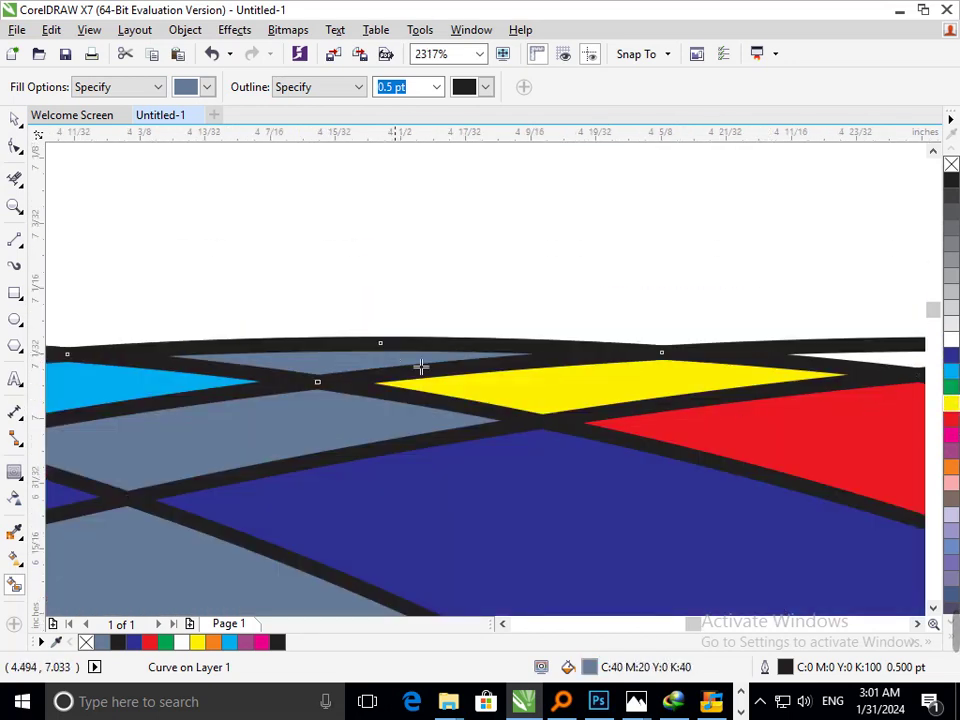
pyautogui.click(951, 387)
pyautogui.click(887, 366)
pyautogui.click(951, 371)
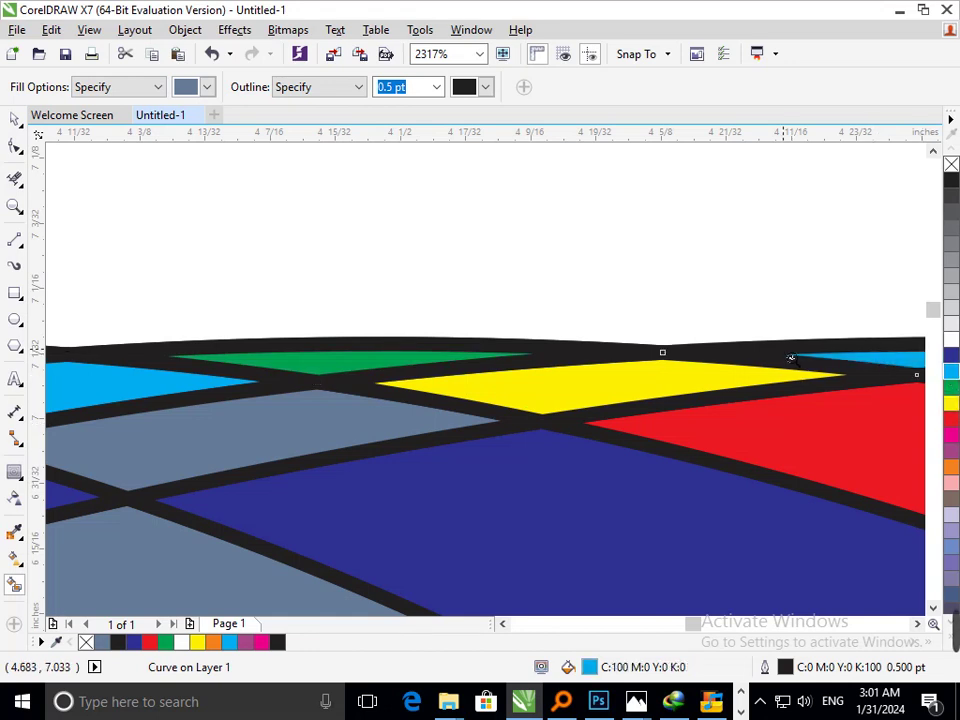
# Smart-fill the three inner bands of the lower-left arc, the innermost slate blue and the next two red
pyautogui.scroll(-10, 857, 400)
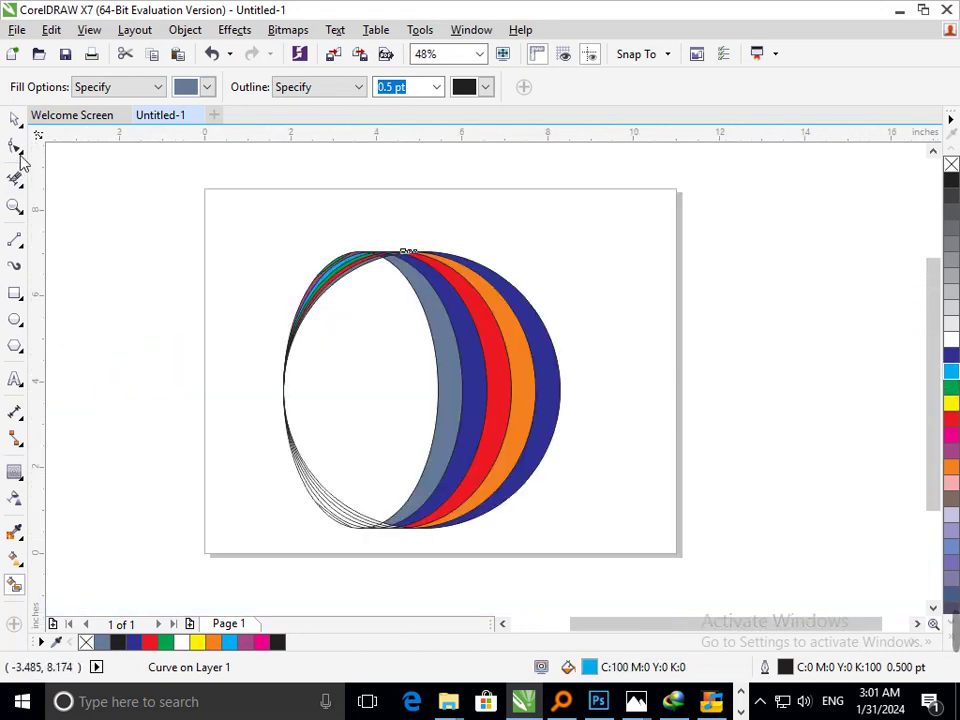
pyautogui.click(14, 119)
pyautogui.click(197, 400)
pyautogui.press('F2')
pyautogui.moveTo(238, 373); pyautogui.dragTo(484, 597)
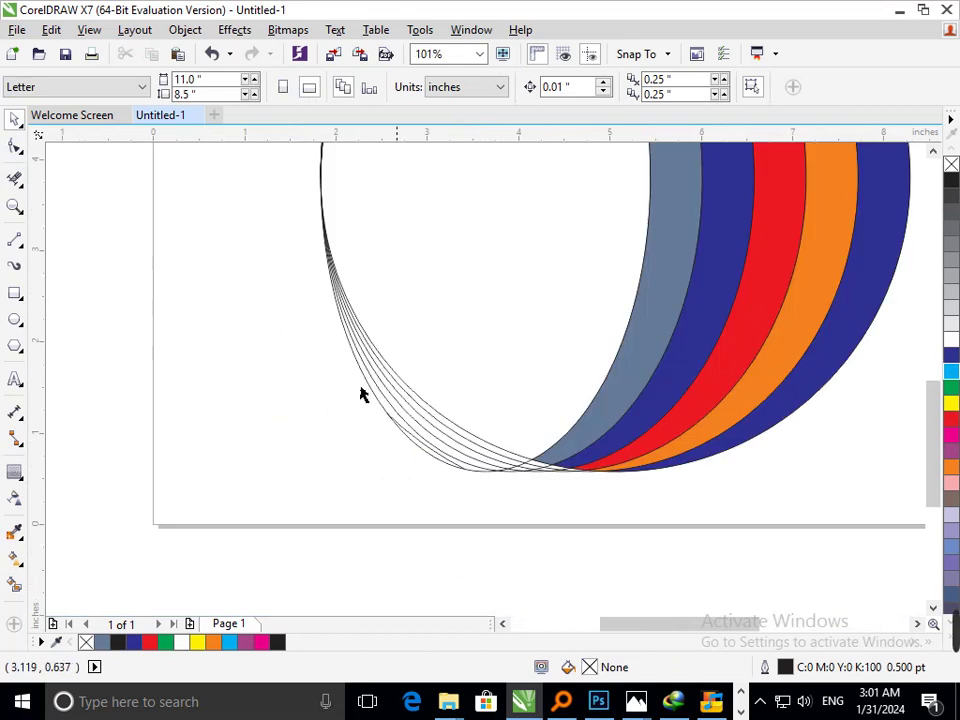
pyautogui.scroll(2, 362, 395)
pyautogui.click(15, 585)
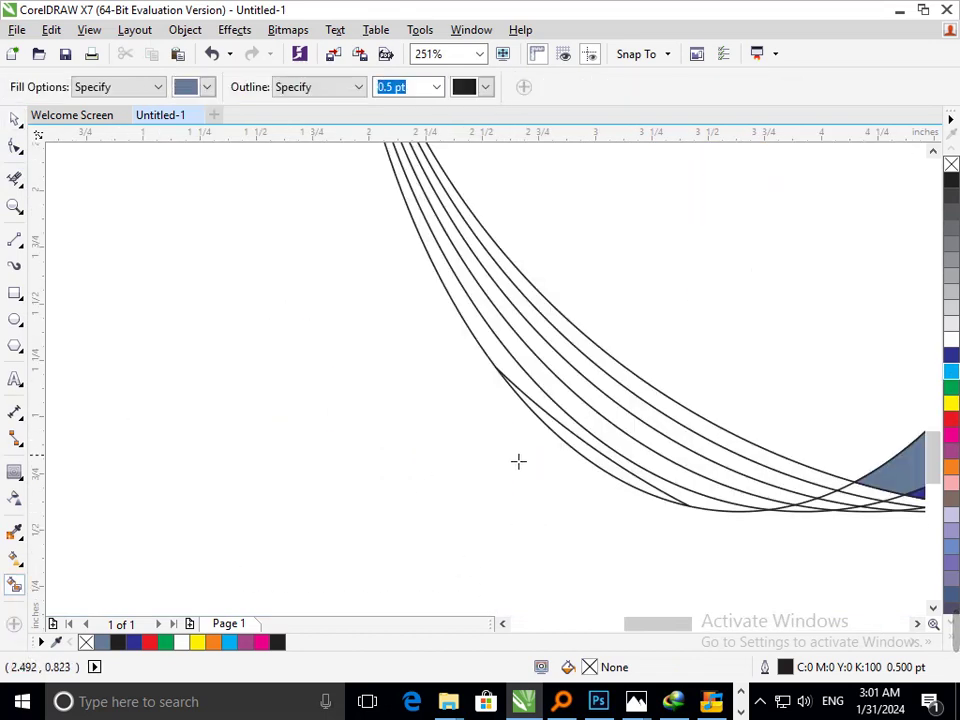
pyautogui.click(660, 406)
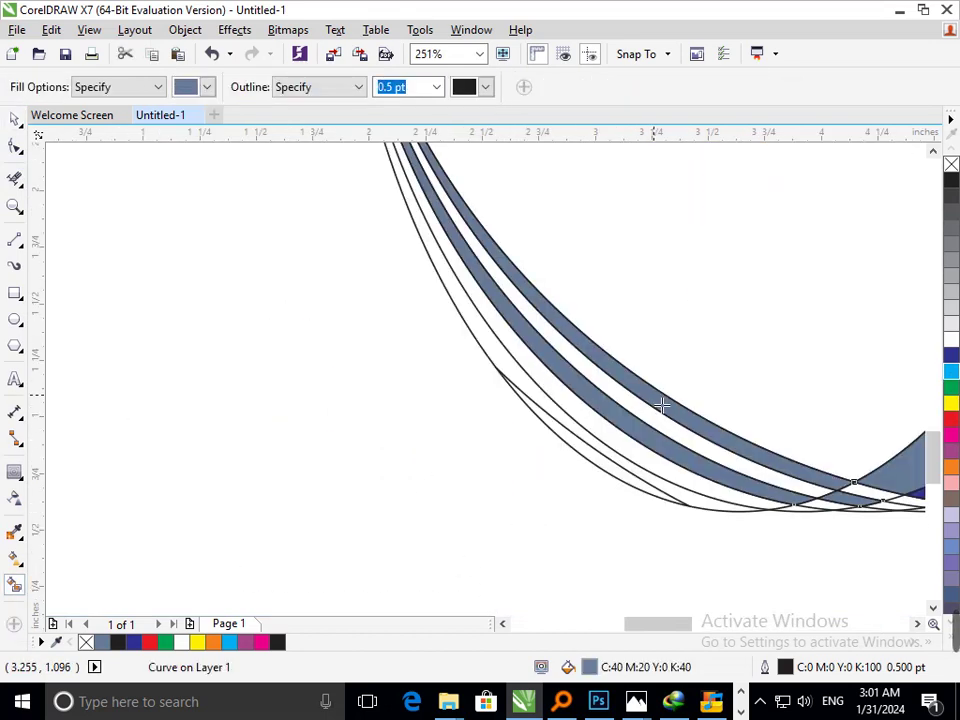
pyautogui.click(712, 447)
pyautogui.click(948, 424)
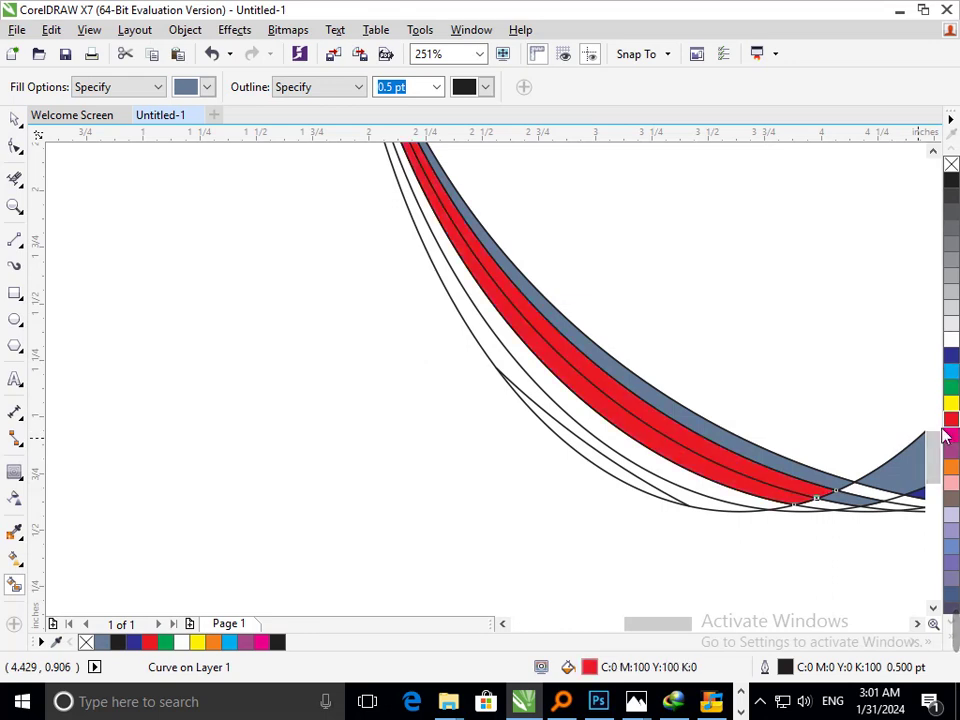
# Smart-fill the three outer strips of the lower-left arc with purple, cyan and orange, working outward
pyautogui.click(650, 468)
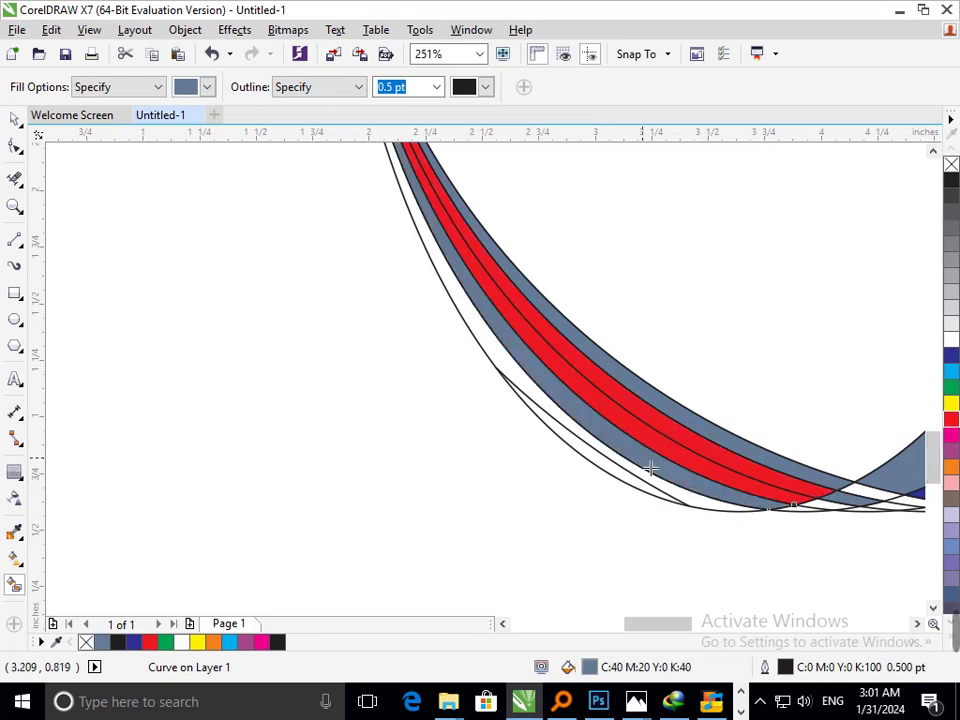
pyautogui.click(949, 451)
pyautogui.click(506, 374)
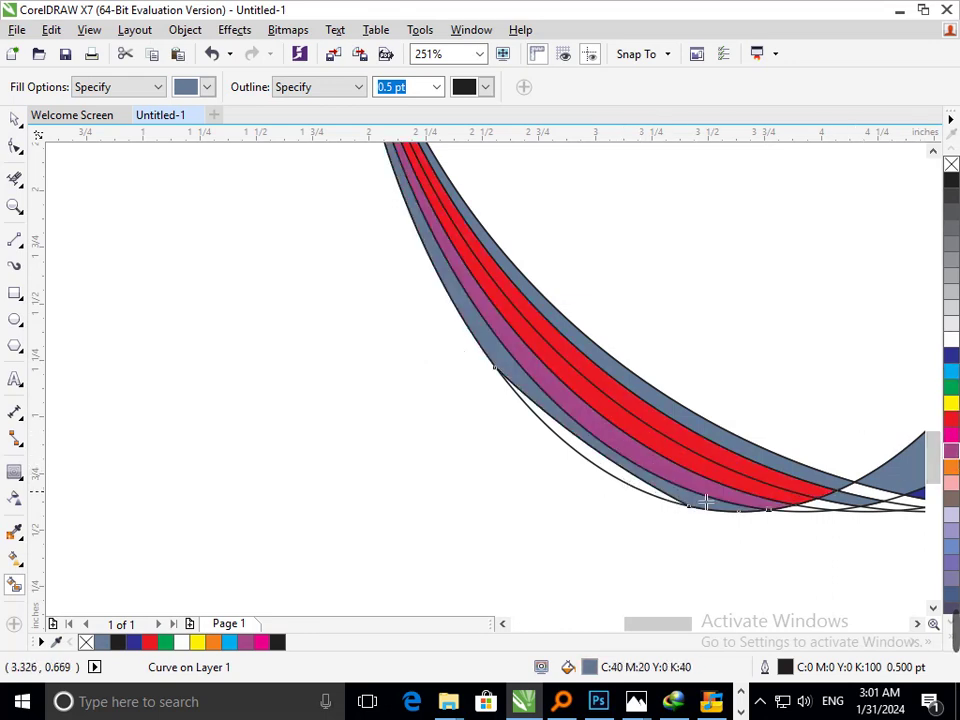
pyautogui.click(951, 372)
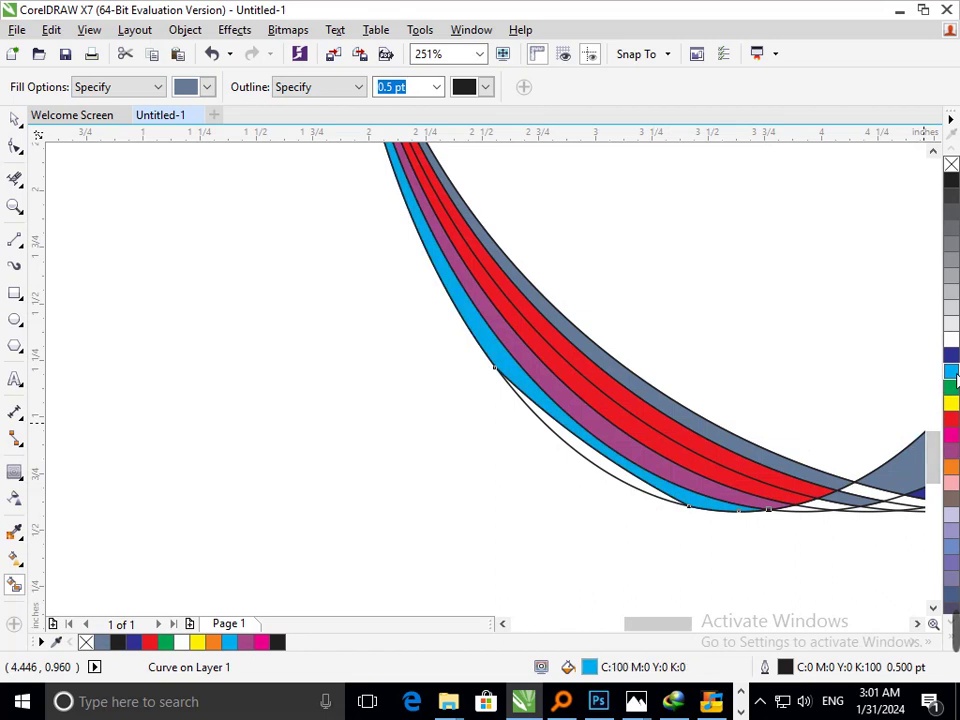
pyautogui.click(632, 483)
pyautogui.click(951, 469)
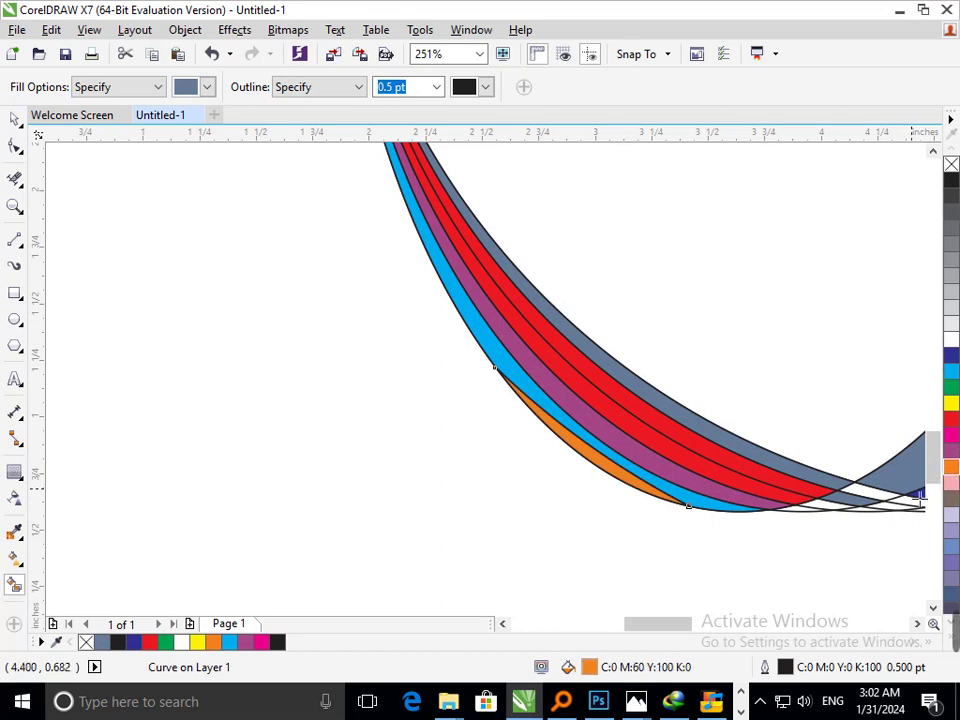
# Smart-fill the two overlap cells directly below the slate blue and dark blue crescents at the bottom crossing with cyan
pyautogui.scroll(-4, 314, 442)
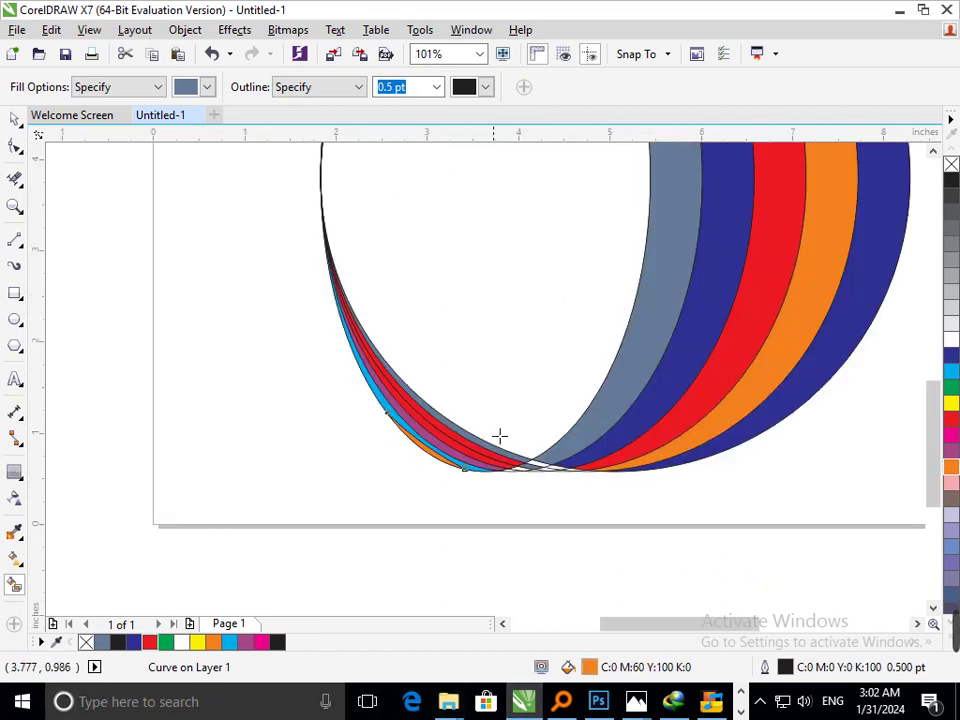
pyautogui.scroll(5, 499, 436)
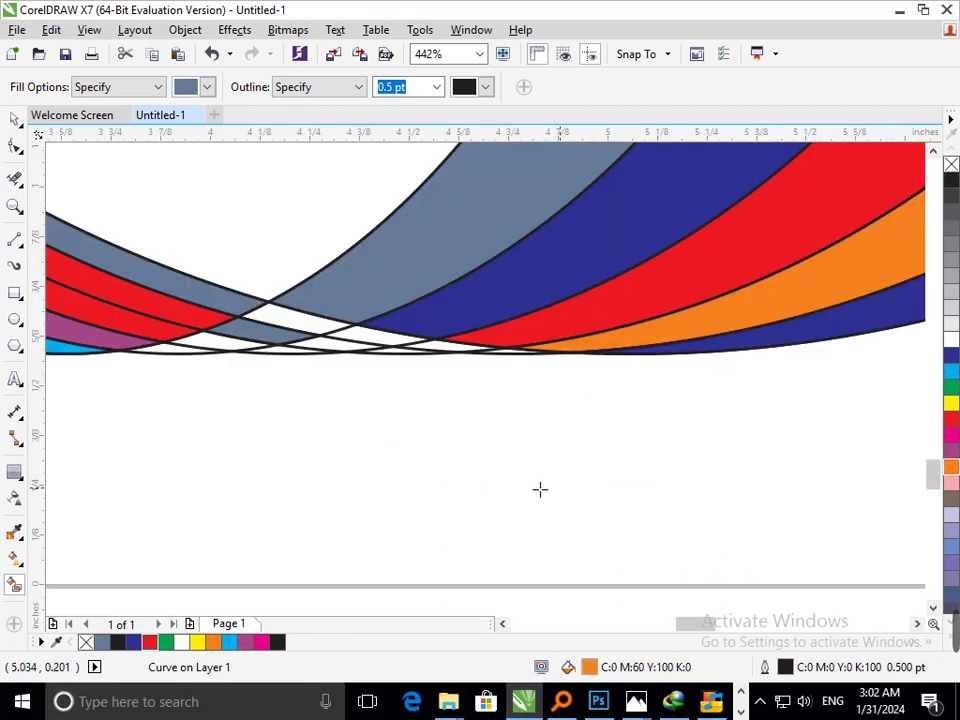
pyautogui.click(322, 328)
pyautogui.click(950, 370)
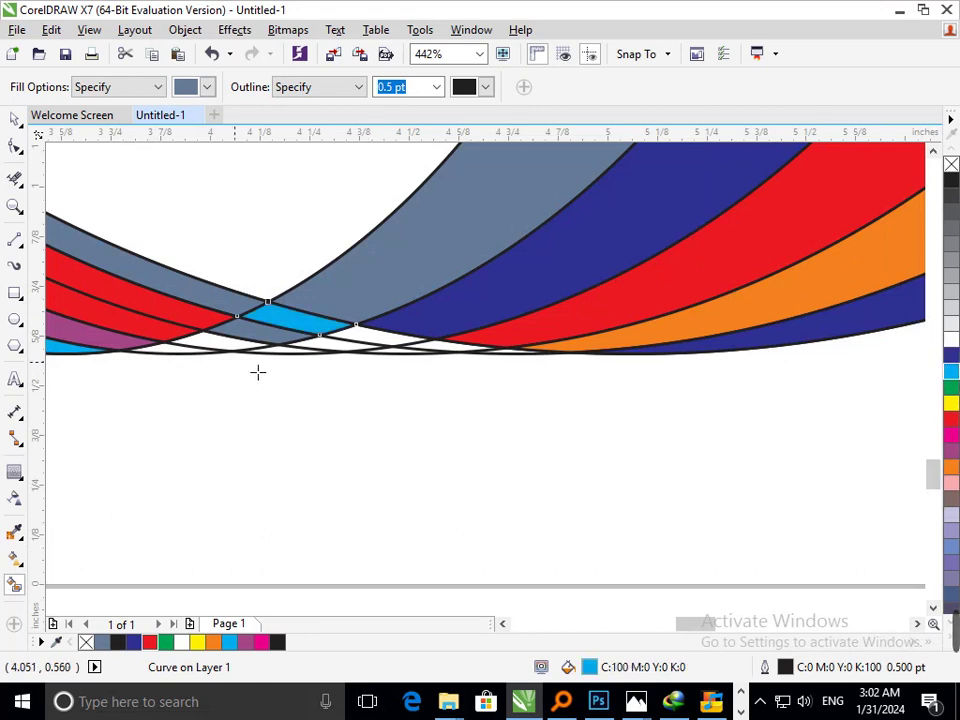
pyautogui.click(368, 339)
pyautogui.click(954, 376)
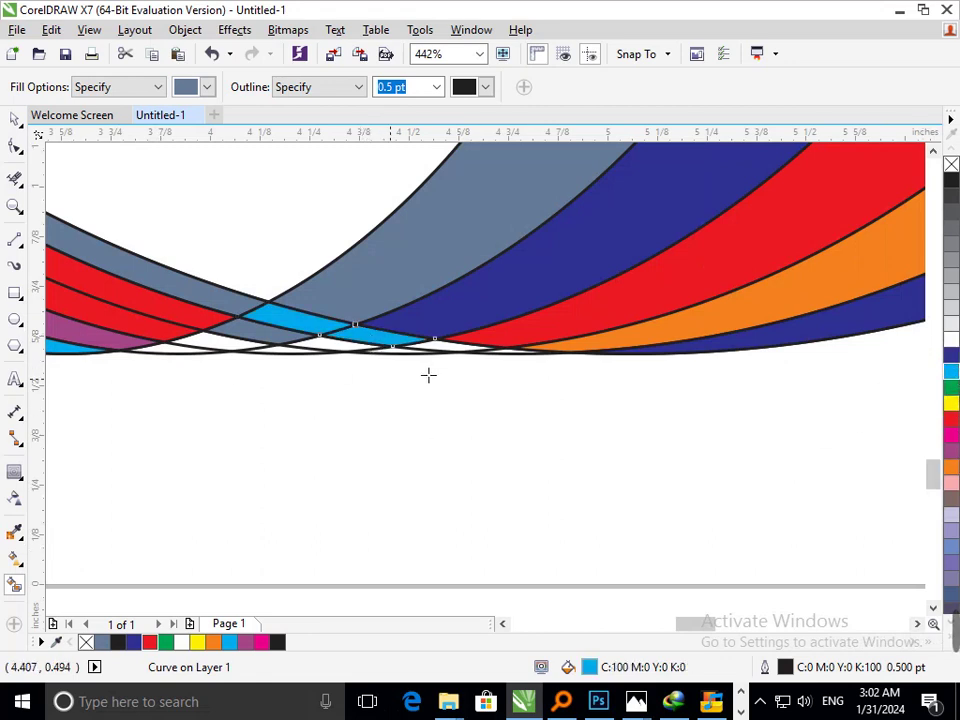
# Smart-fill three bottom-crossing cells: the one below the red crescent cyan, the one beside the lower-left red bands dark blue, and the one between magenta
pyautogui.click(458, 347)
pyautogui.click(282, 345)
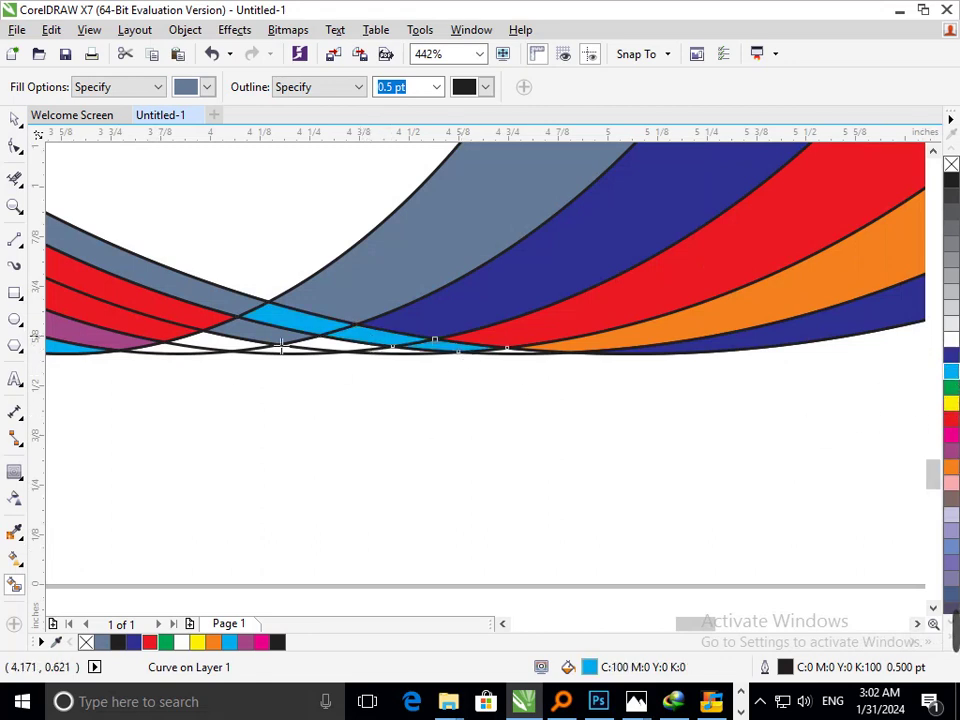
pyautogui.click(282, 345)
pyautogui.click(954, 355)
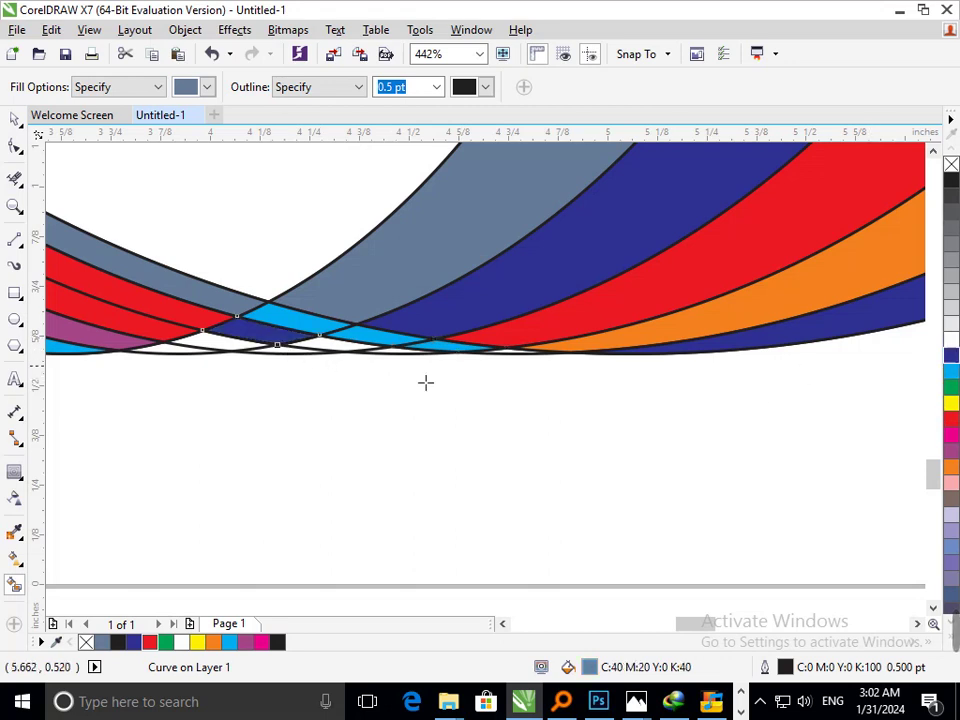
pyautogui.click(342, 348)
pyautogui.click(950, 437)
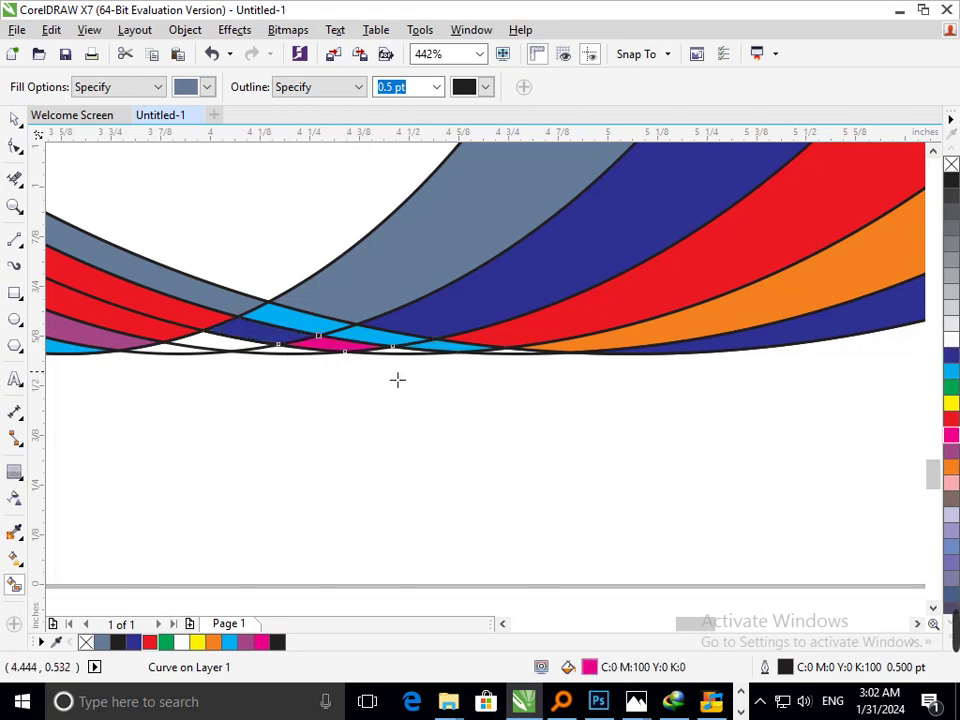
# Smart-fill the lower slivers of the bottom crossing: slate blue beside the magenta cell, green beside the dark blue cell, cyan between, and dark blue outermost
pyautogui.click(405, 360)
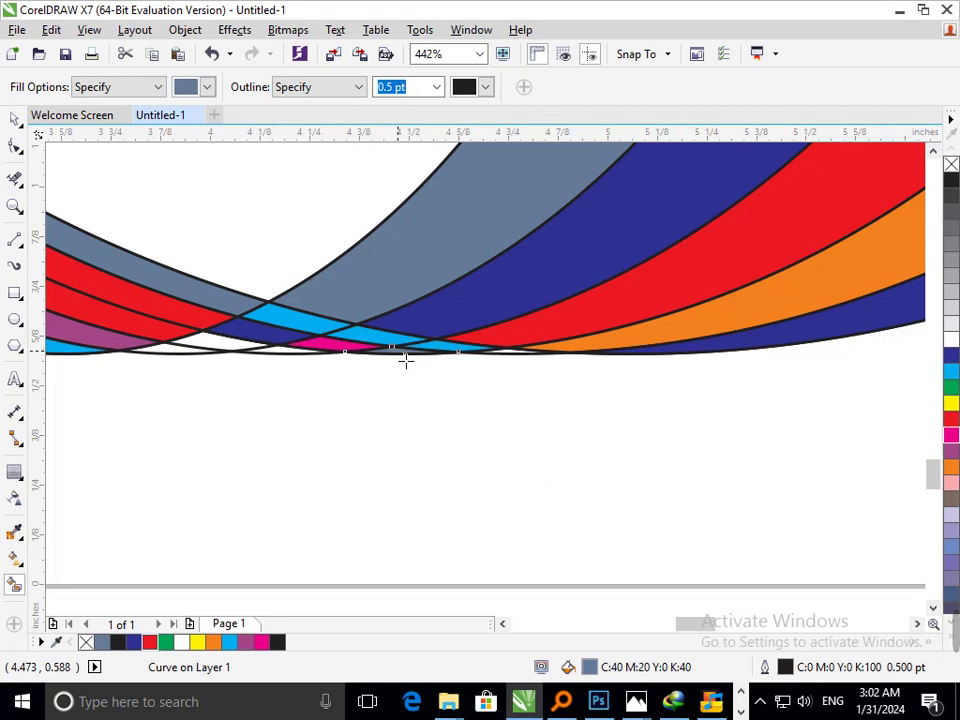
pyautogui.click(237, 352)
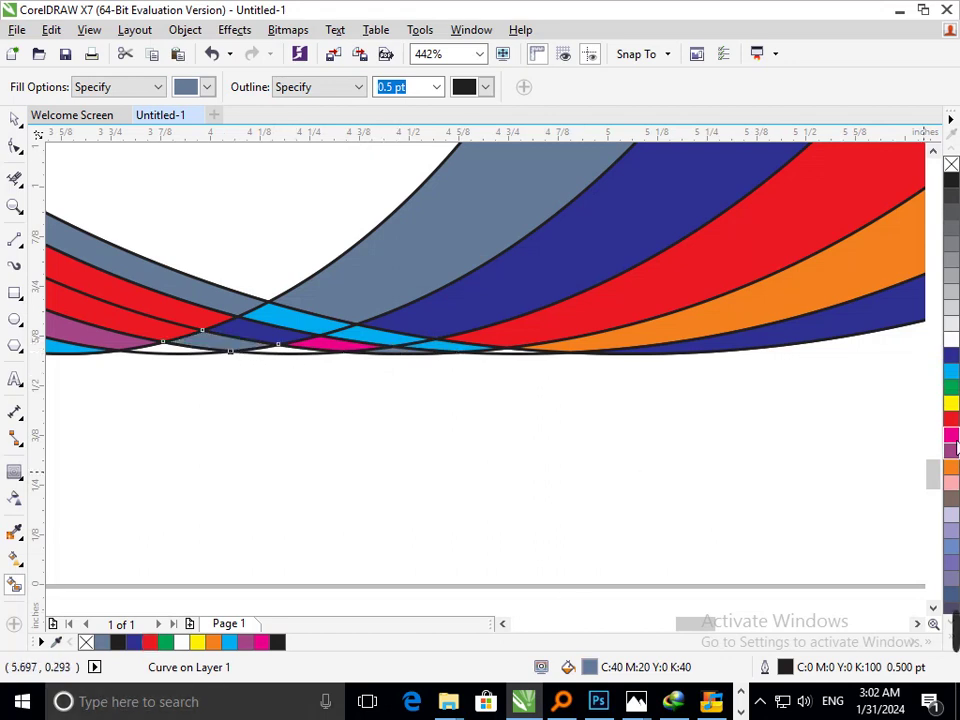
pyautogui.click(951, 390)
pyautogui.click(300, 351)
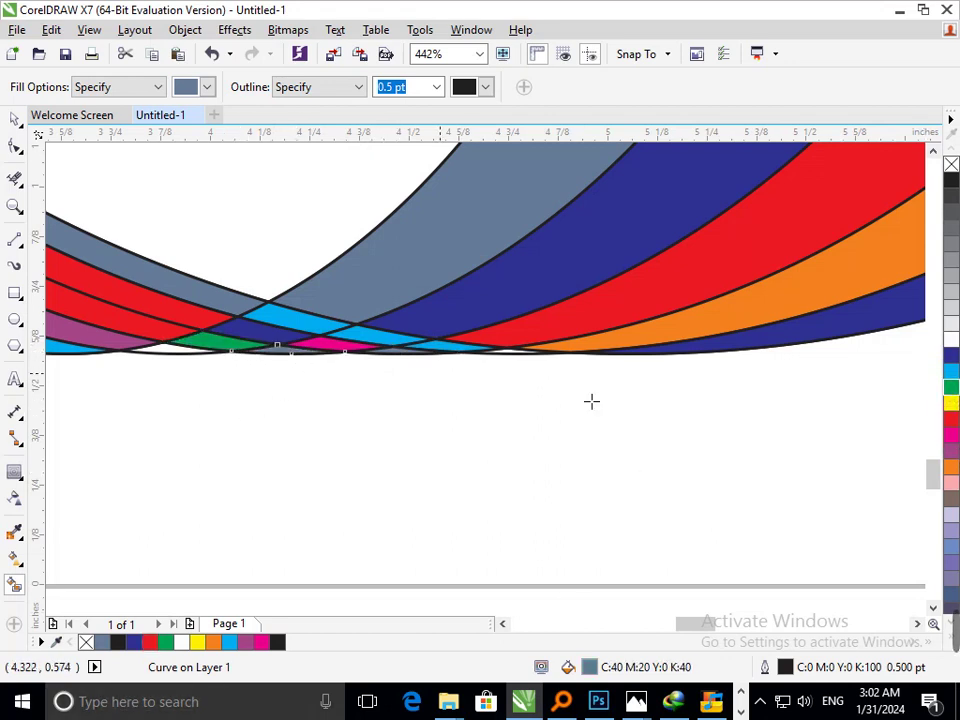
pyautogui.click(951, 371)
pyautogui.click(172, 349)
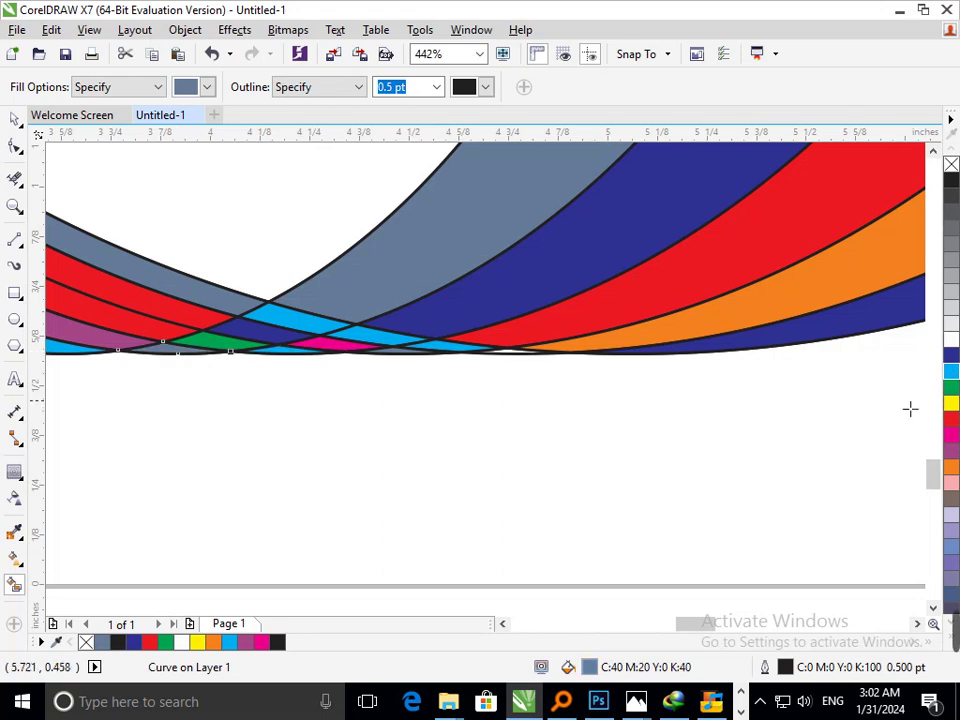
pyautogui.click(951, 356)
# Smart-fill the ring's empty centre with slate blue and scale the shape down about its centre to about 70%
pyautogui.scroll(-10, 344, 331)
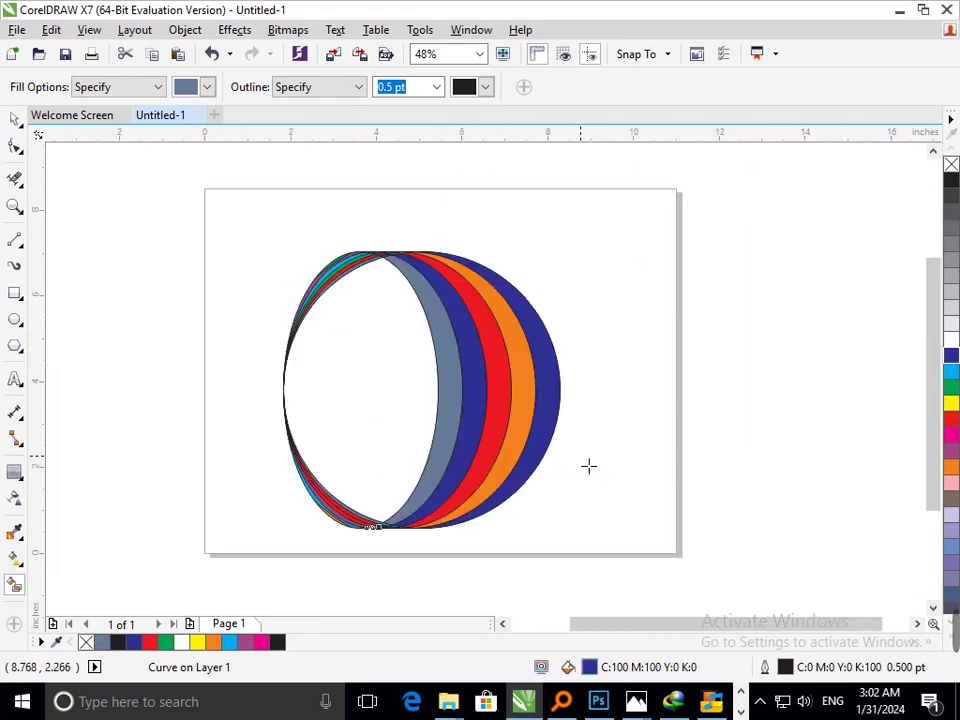
pyautogui.click(358, 430)
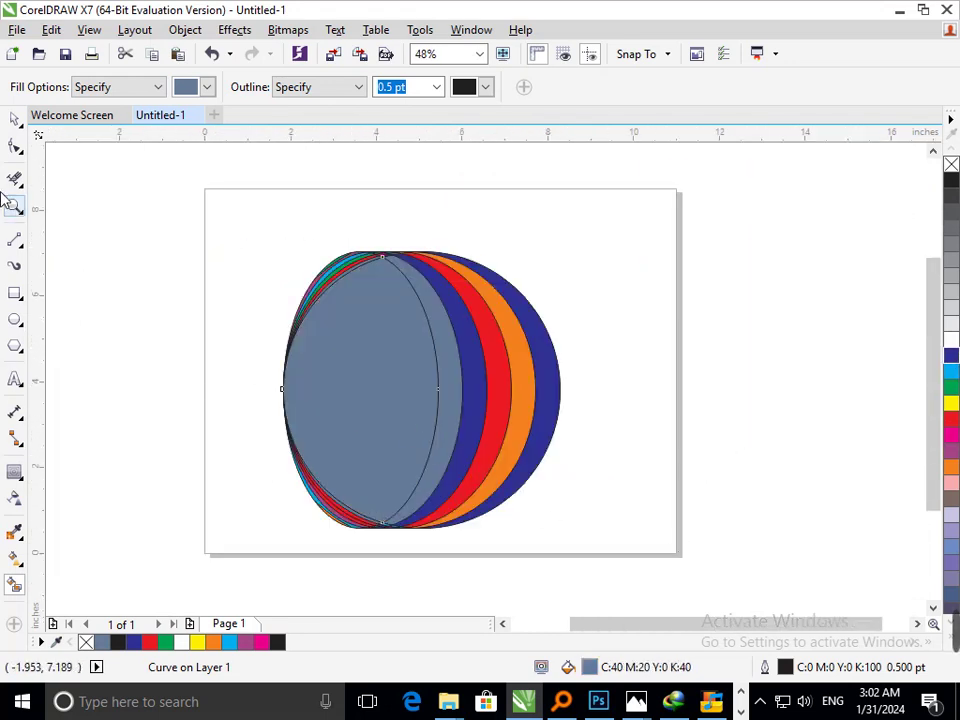
pyautogui.click(15, 118)
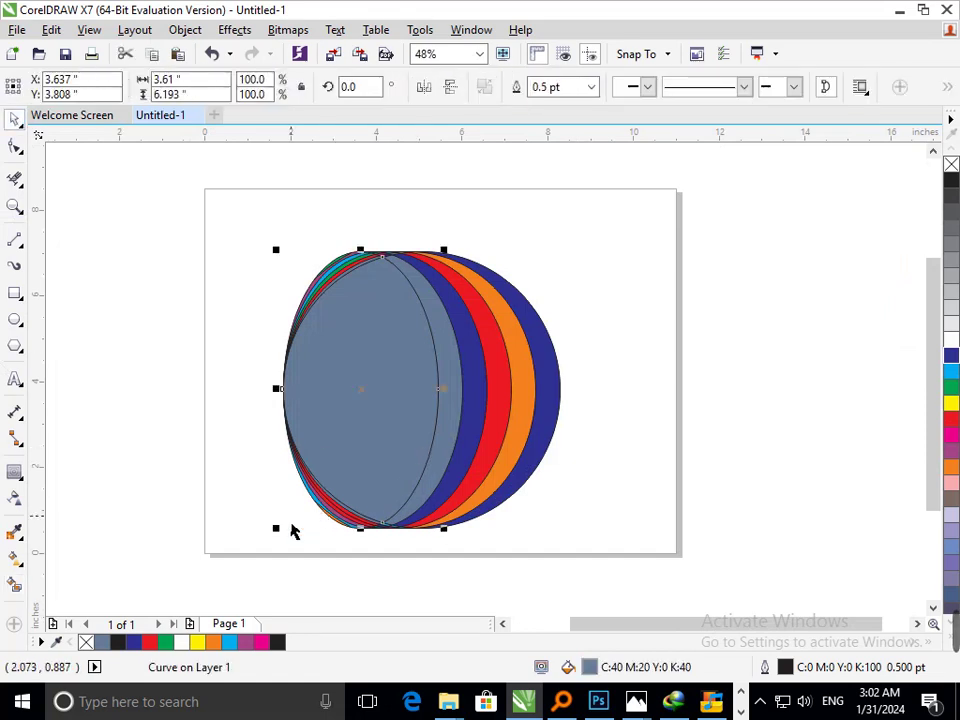
pyautogui.moveTo(291, 531); pyautogui.dragTo(270, 506)
pyautogui.click(242, 499)
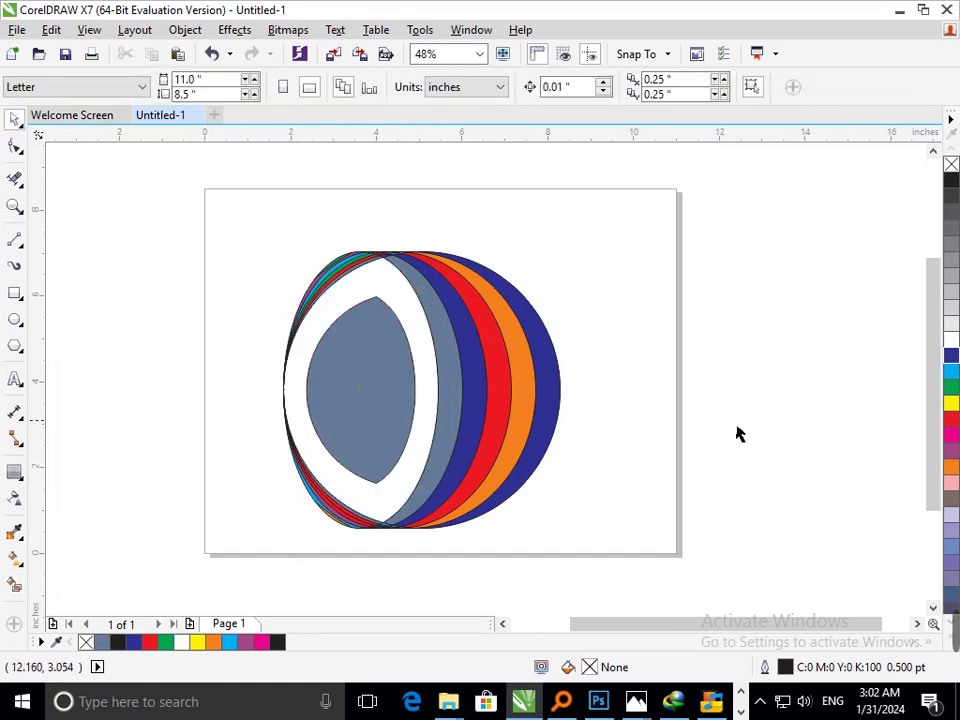
pyautogui.scroll(-4, 505, 440)
pyautogui.scroll(4, 496, 400)
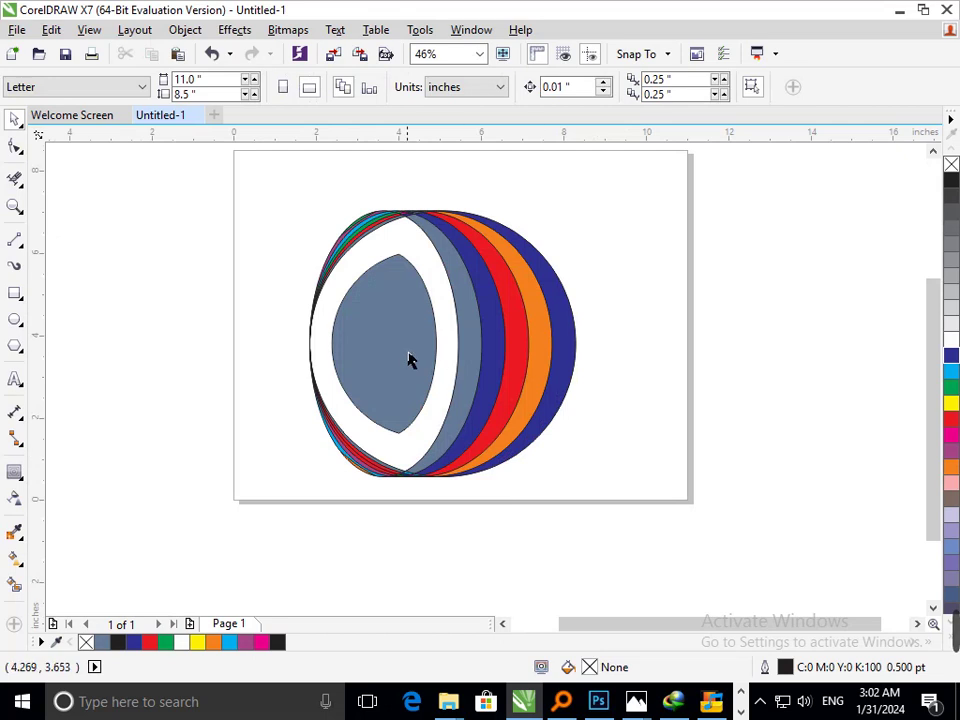
pyautogui.moveTo(408, 360); pyautogui.dragTo(377, 361)
pyautogui.hotkey('ctrl', 'z')
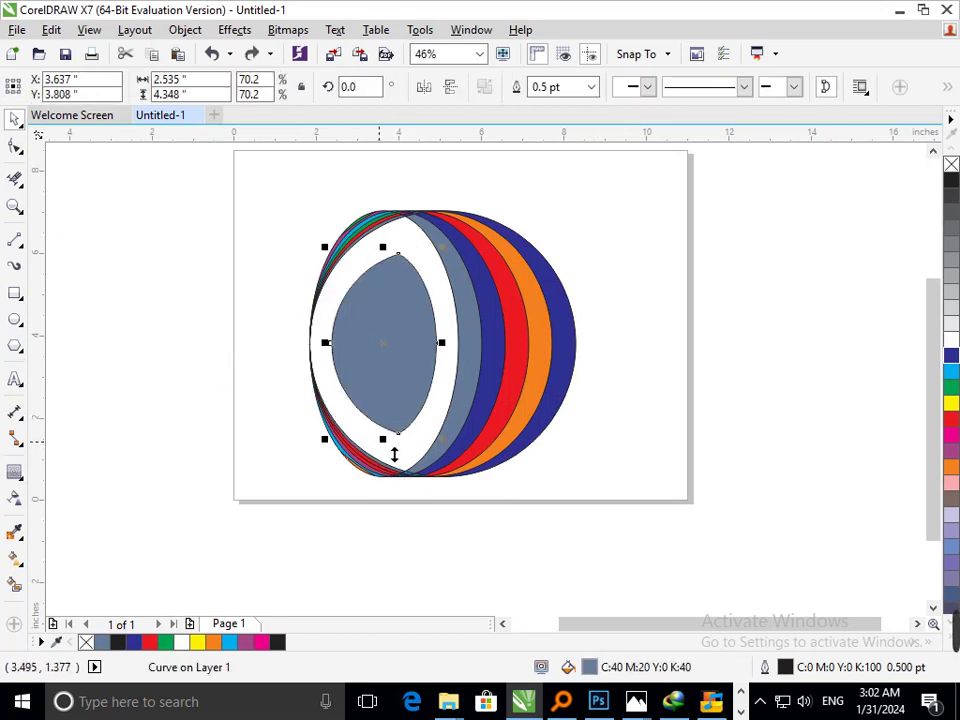
# Enlarge the centre shape about its centre to 76% and add a one-step outward contour with an offset of about 0.237 inches
pyautogui.moveTo(331, 455)
pyautogui.mouseDown()
pyautogui.moveTo(328, 469)
pyautogui.moveTo(322, 450)
pyautogui.mouseUp()
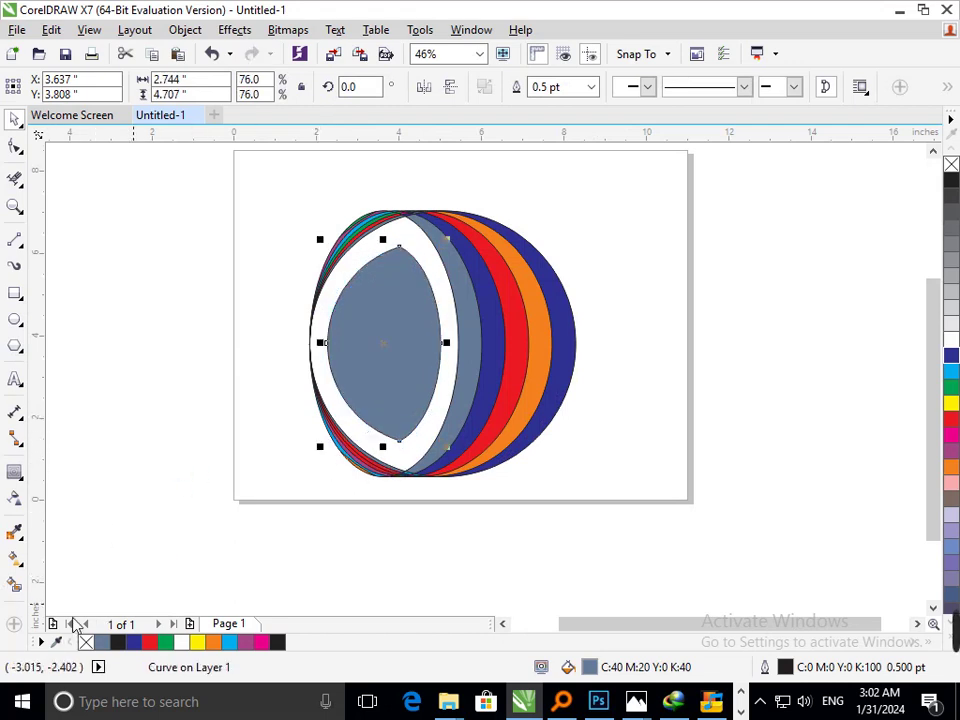
pyautogui.click(20, 477)
pyautogui.click(79, 492)
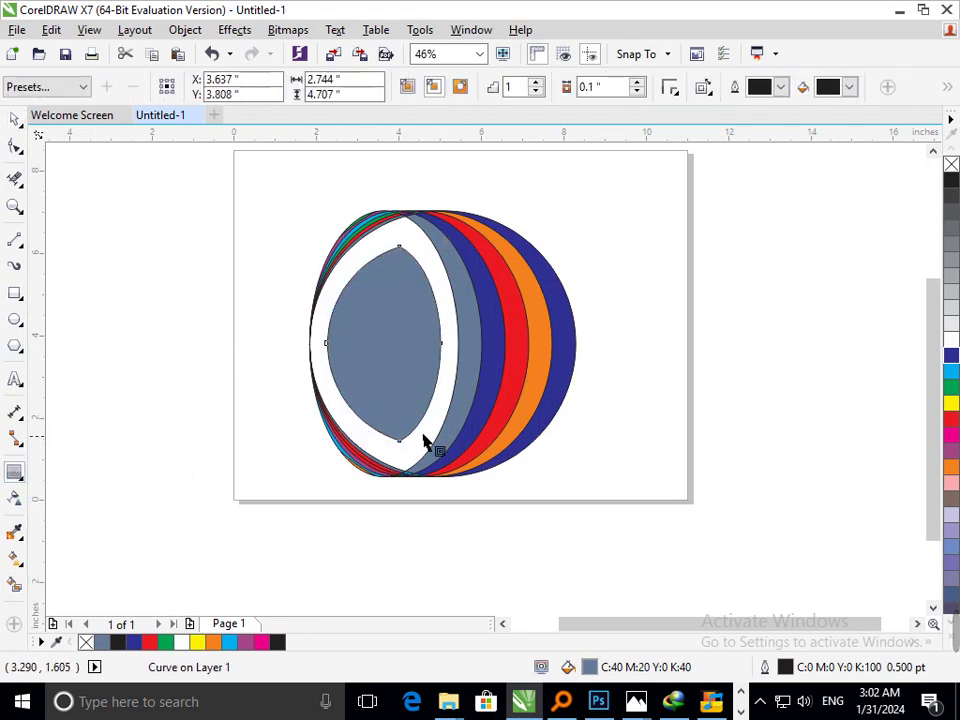
pyautogui.moveTo(401, 448)
pyautogui.mouseDown()
pyautogui.moveTo(407, 471)
pyautogui.moveTo(400, 458)
pyautogui.mouseUp()
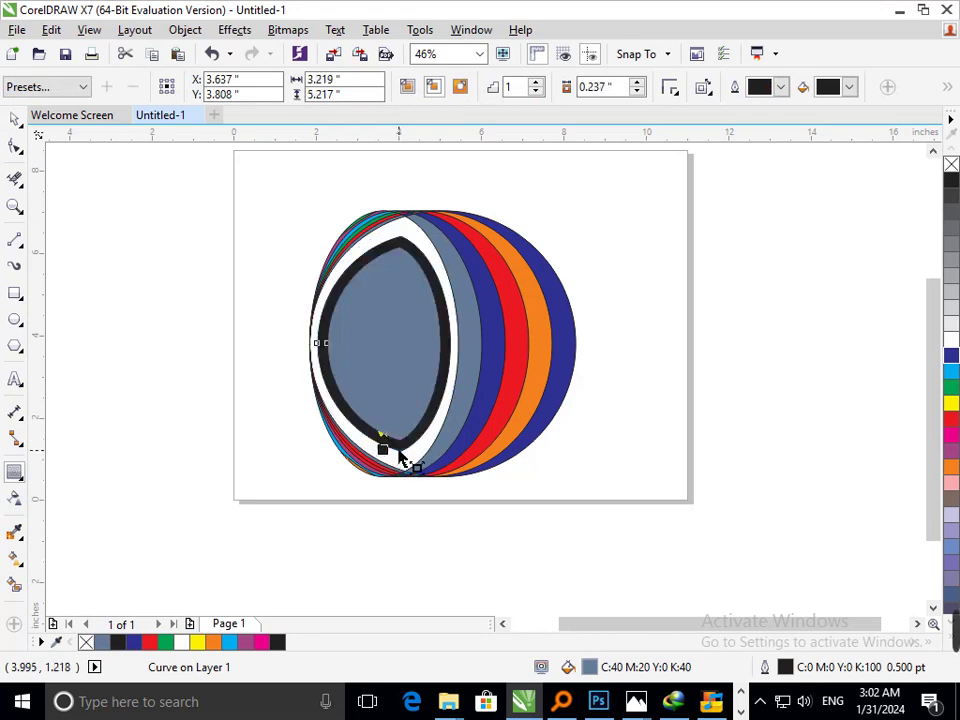
# Colour the centre shape's fill and outline cyan, and break the contour group apart
pyautogui.rightClick(955, 372)
pyautogui.click(955, 372)
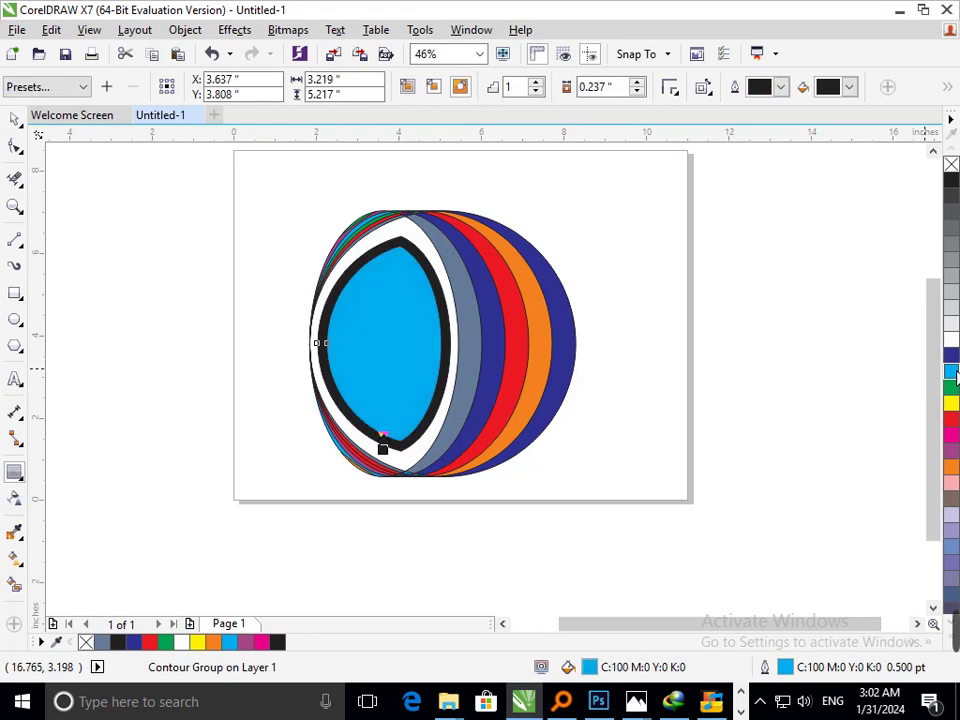
pyautogui.click(185, 29)
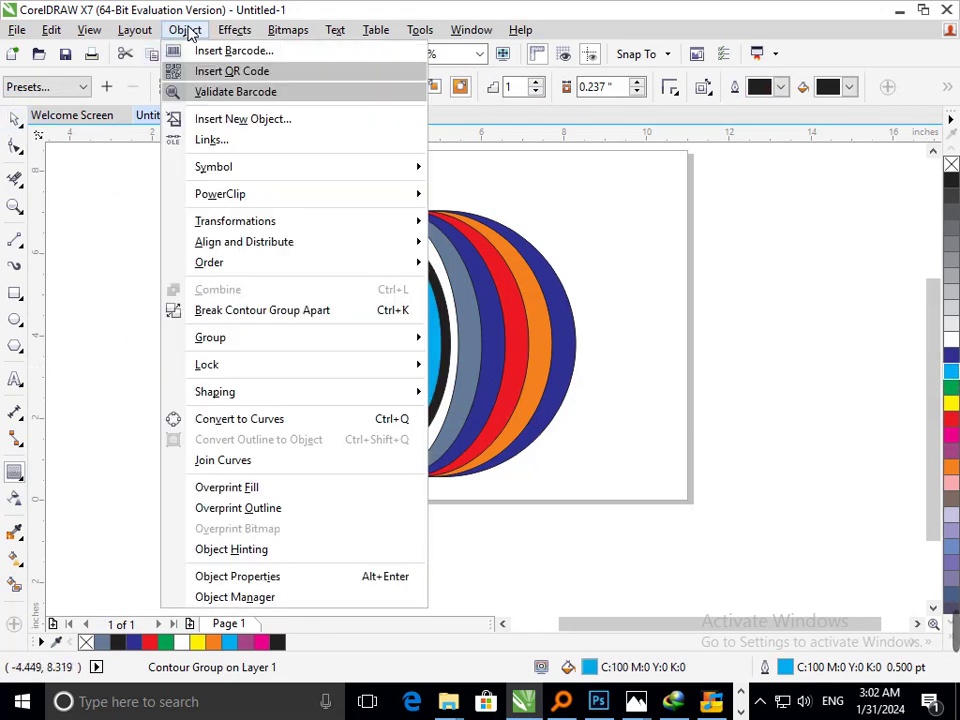
pyautogui.click(271, 316)
pyautogui.click(199, 364)
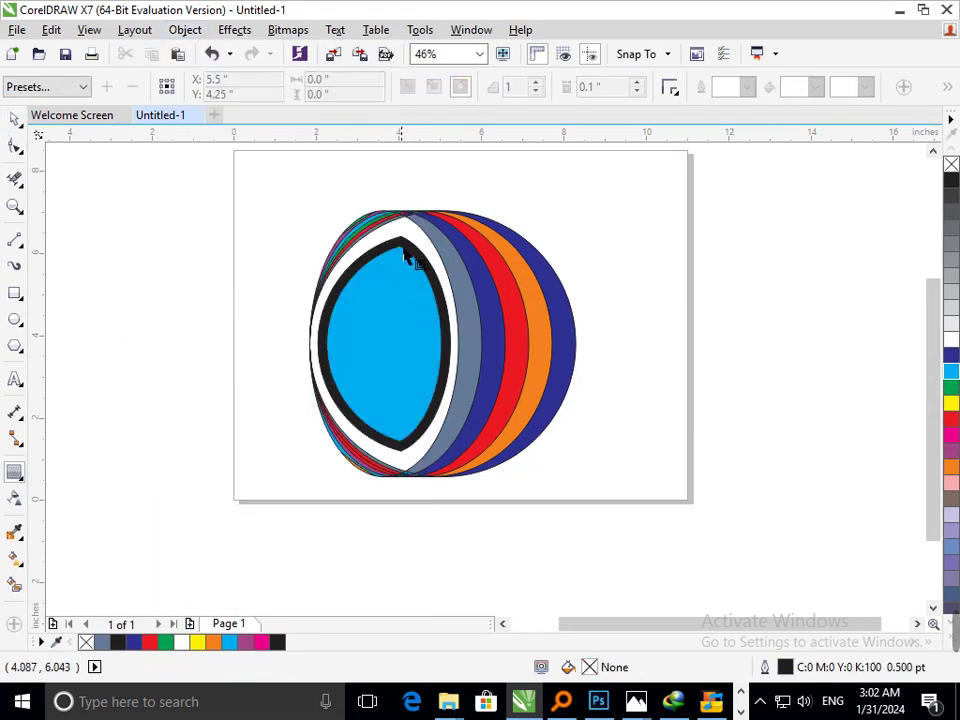
# Try moving the cyan centre shape and the black contour shape out of place, undoing each move
pyautogui.click(15, 118)
pyautogui.moveTo(390, 260); pyautogui.dragTo(285, 265)
pyautogui.hotkey('ctrl', 'z')
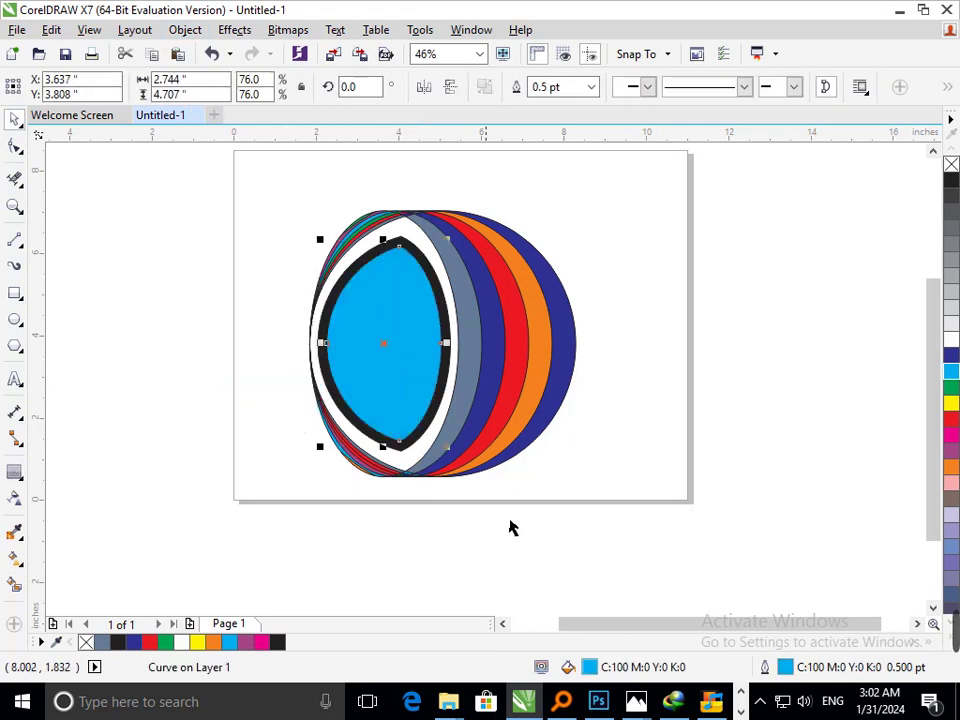
pyautogui.click(509, 522)
pyautogui.moveTo(404, 446); pyautogui.dragTo(354, 463)
pyautogui.hotkey('ctrl', 'z')
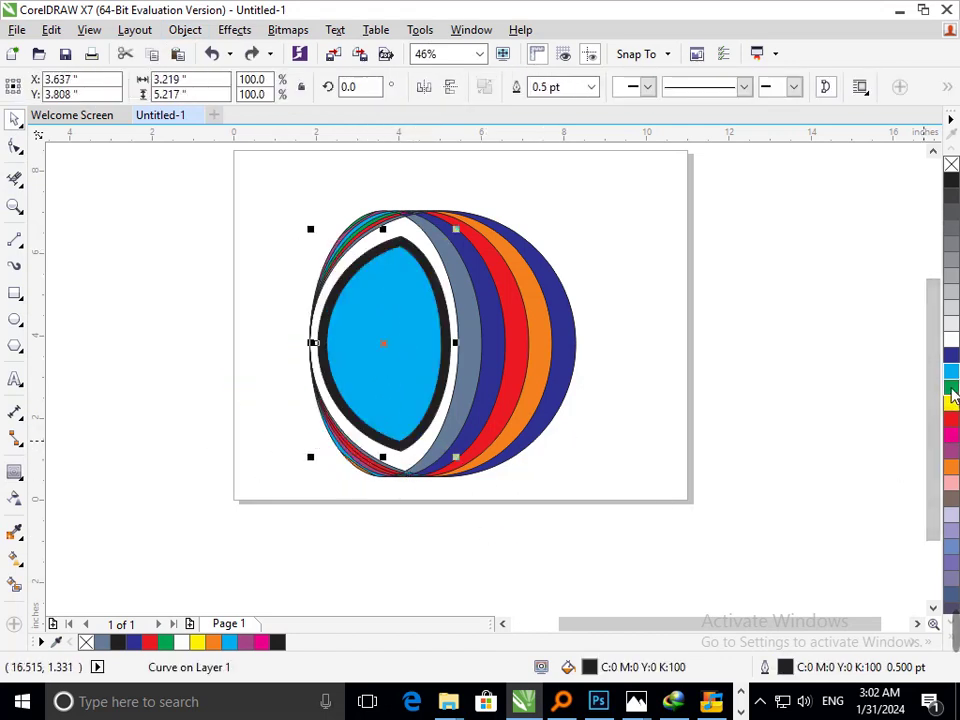
# Recolour the contour shape around the cyan centre green, cyan and dark blue in turn, ending with black
pyautogui.click(951, 392)
pyautogui.click(611, 450)
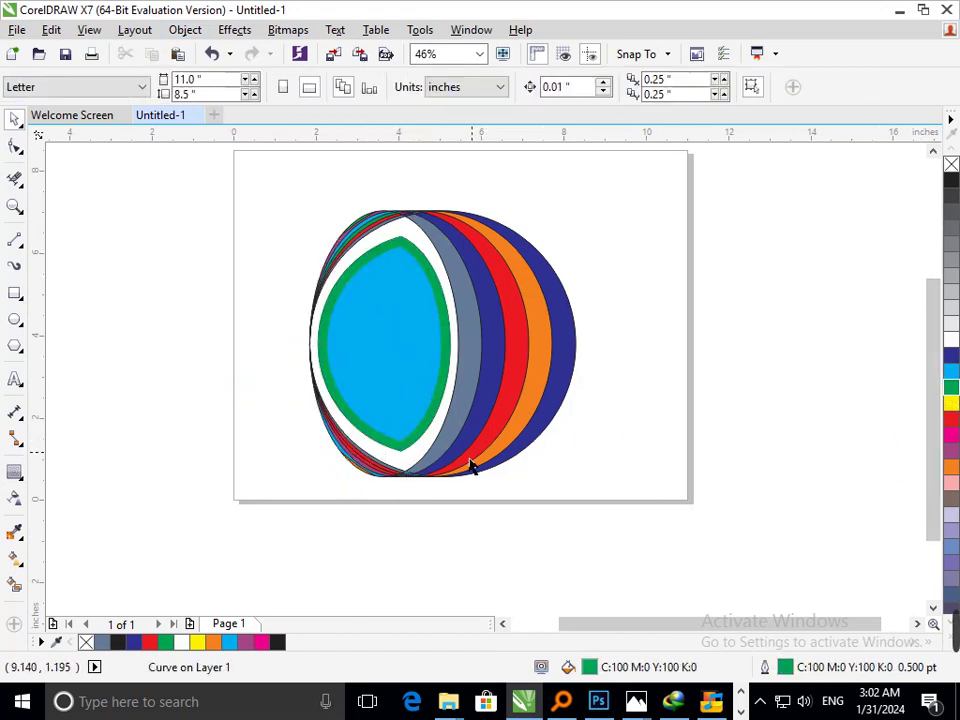
pyautogui.click(394, 447)
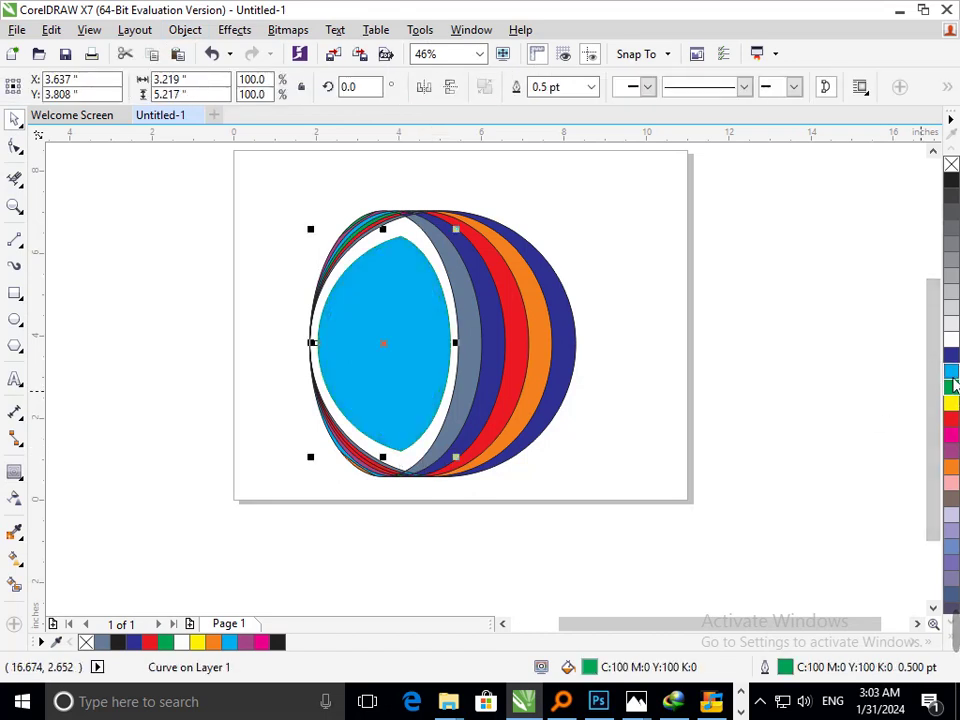
pyautogui.click(951, 372)
pyautogui.click(951, 356)
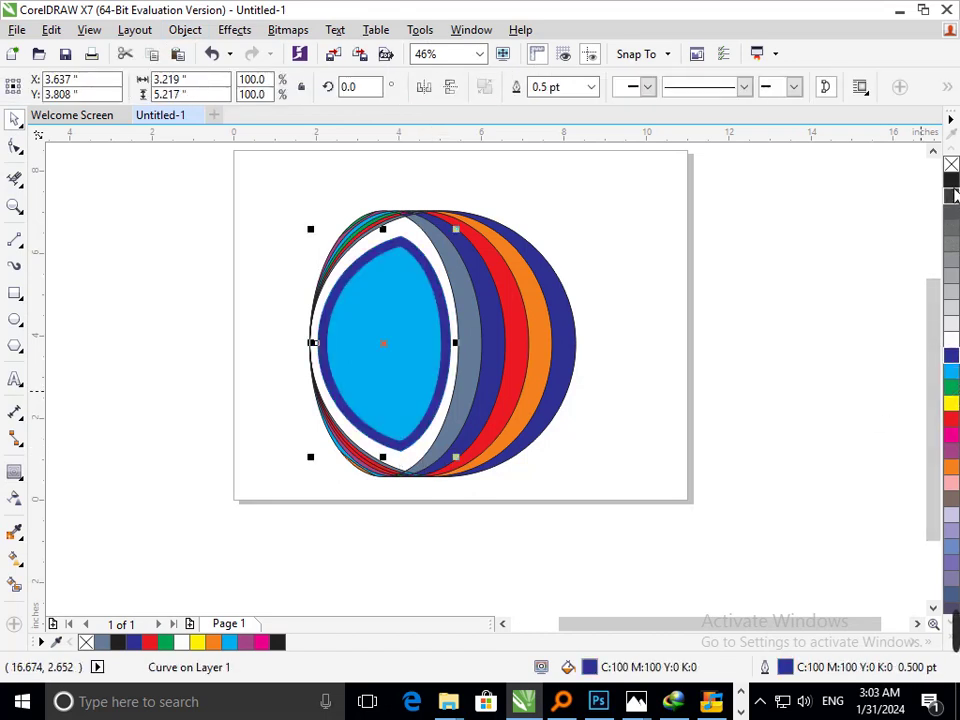
pyautogui.click(952, 184)
pyautogui.click(780, 448)
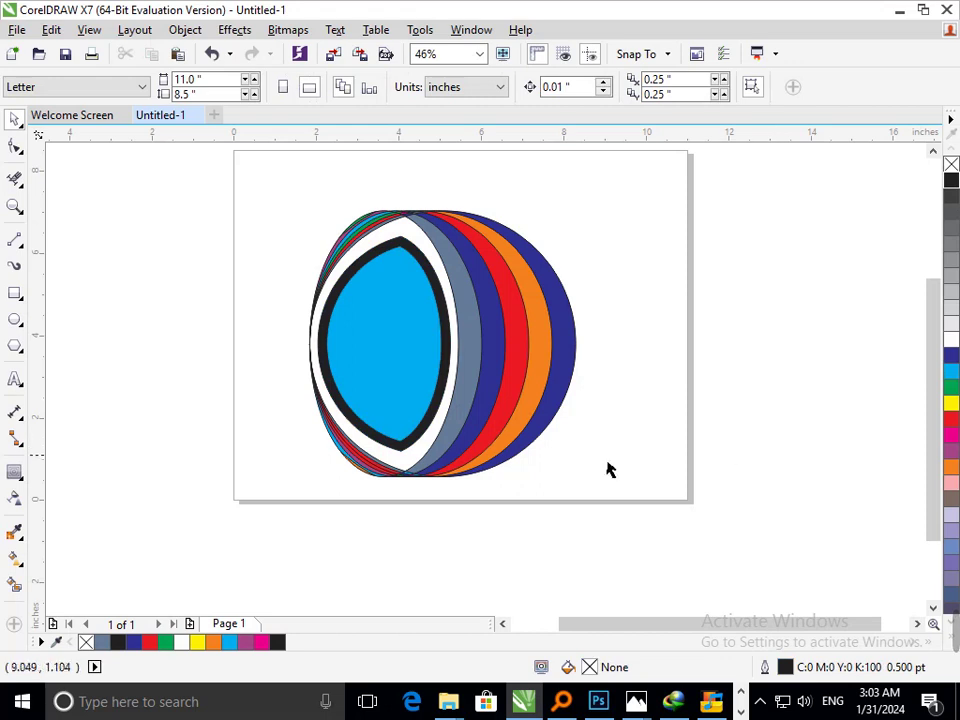
pyautogui.scroll(-3, 501, 420)
pyautogui.scroll(3, 502, 398)
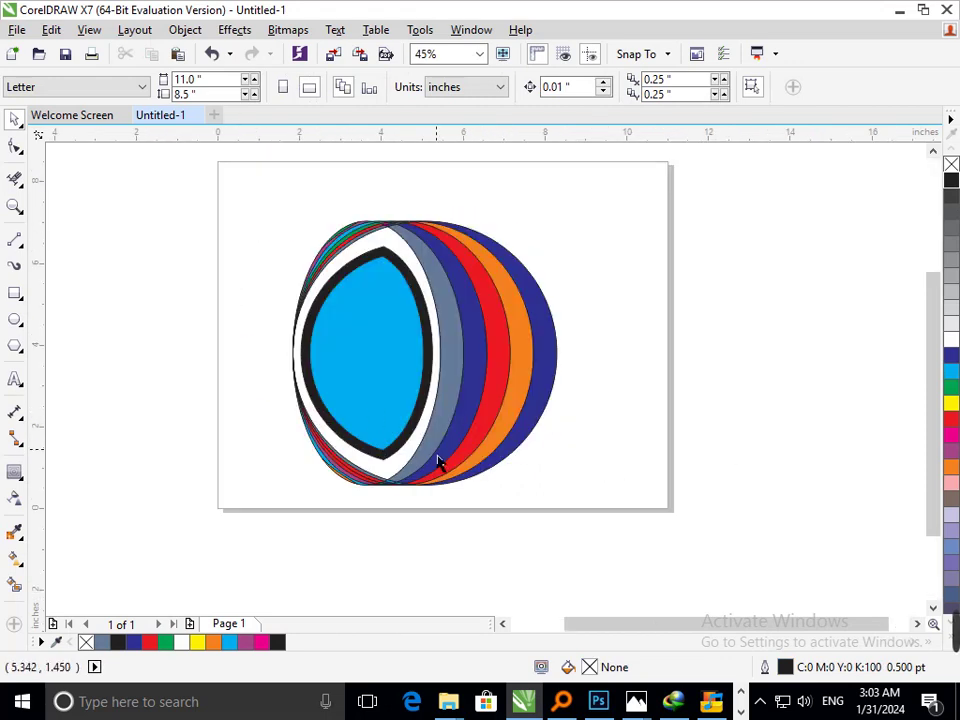
pyautogui.click(15, 379)
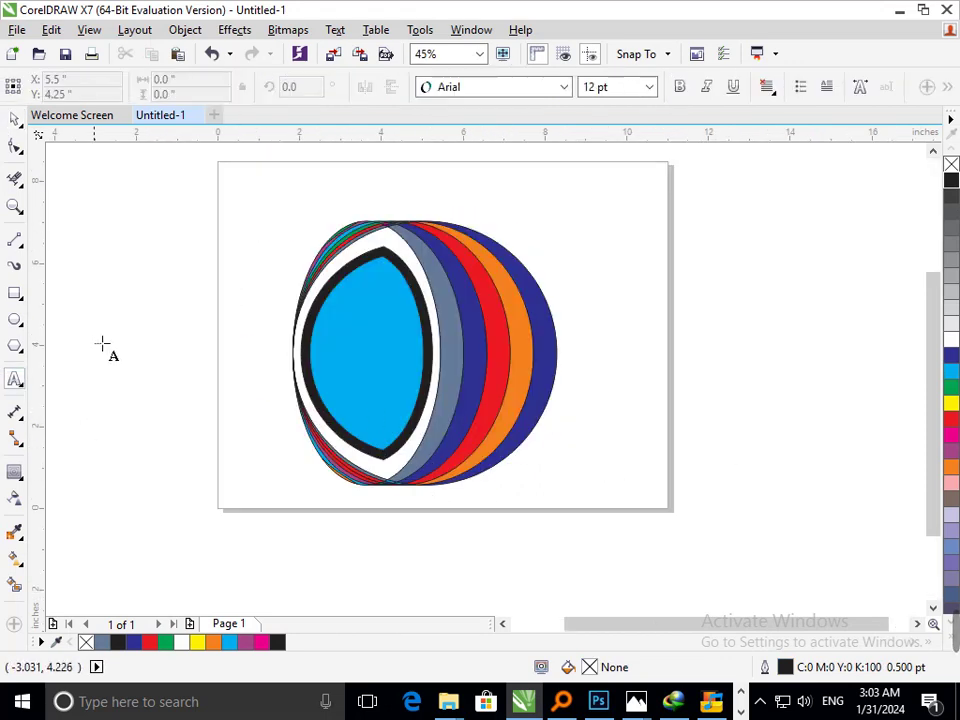
pyautogui.click(95, 328)
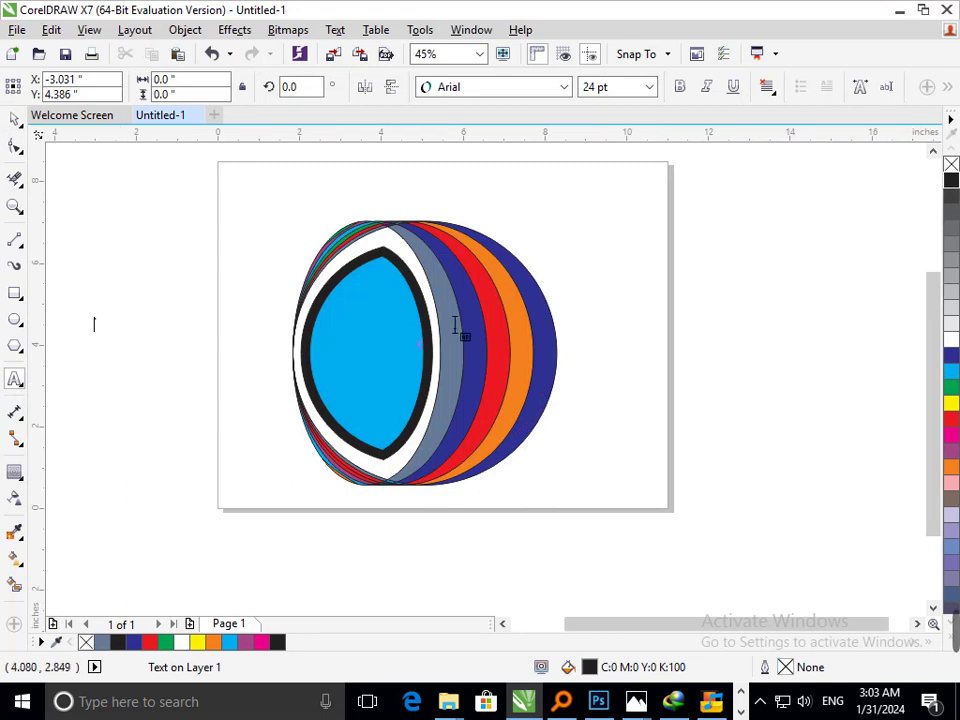
pyautogui.click(15, 119)
pyautogui.click(140, 288)
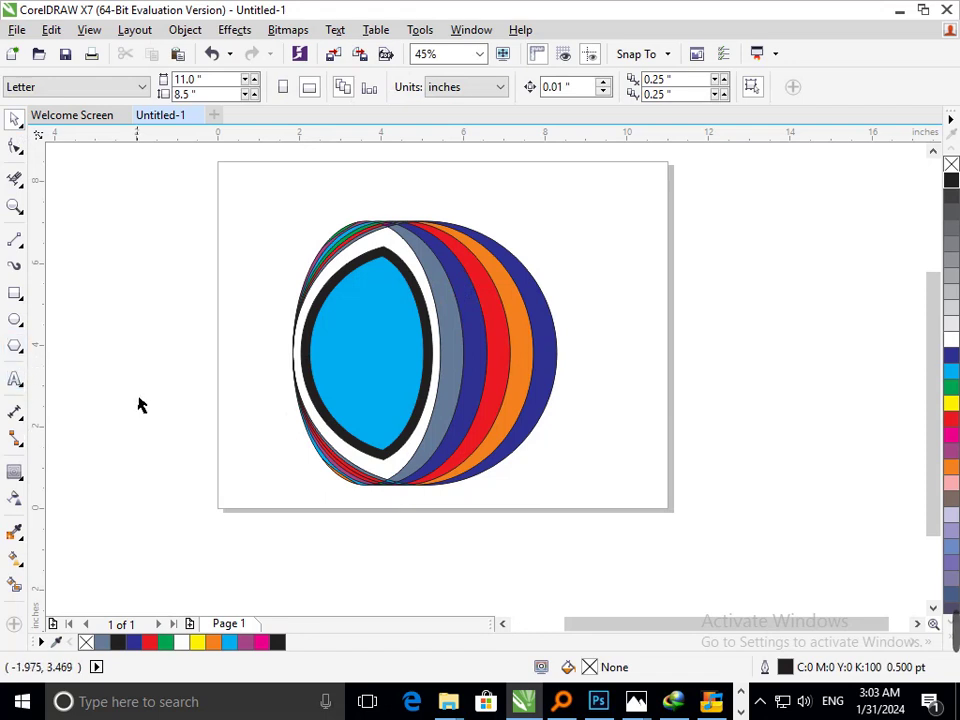
# Draw a tall narrow rectangle about 0.6 by 5.3 inches on the empty area beside the page
pyautogui.click(20, 302)
pyautogui.click(62, 290)
pyautogui.moveTo(110, 285); pyautogui.dragTo(143, 512)
pyautogui.click(15, 119)
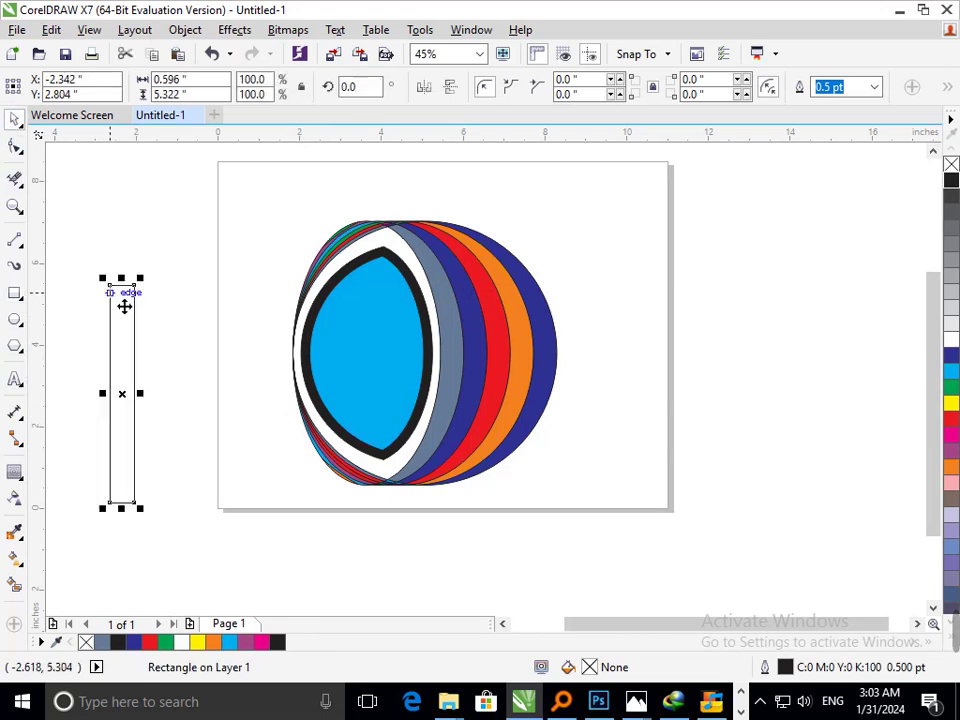
# Create a copy of the rectangle skewed into a slanted bar, about 2.76 inches wide overall, sharing the original's bottom edge
pyautogui.click(130, 291)
pyautogui.moveTo(133, 290); pyautogui.dragTo(223, 300)
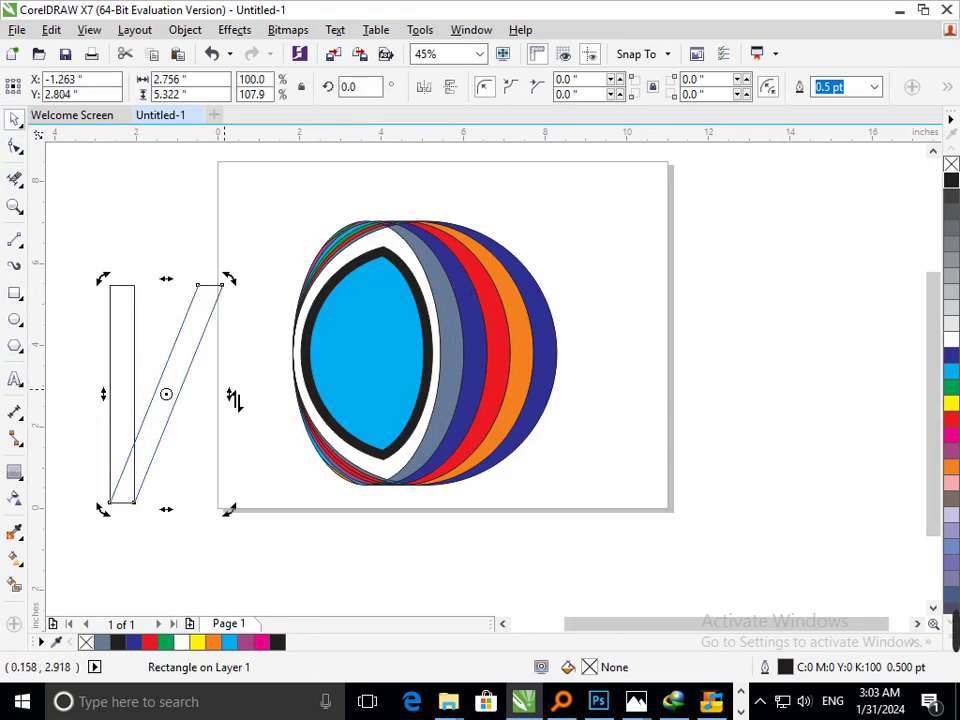
pyautogui.click(182, 452)
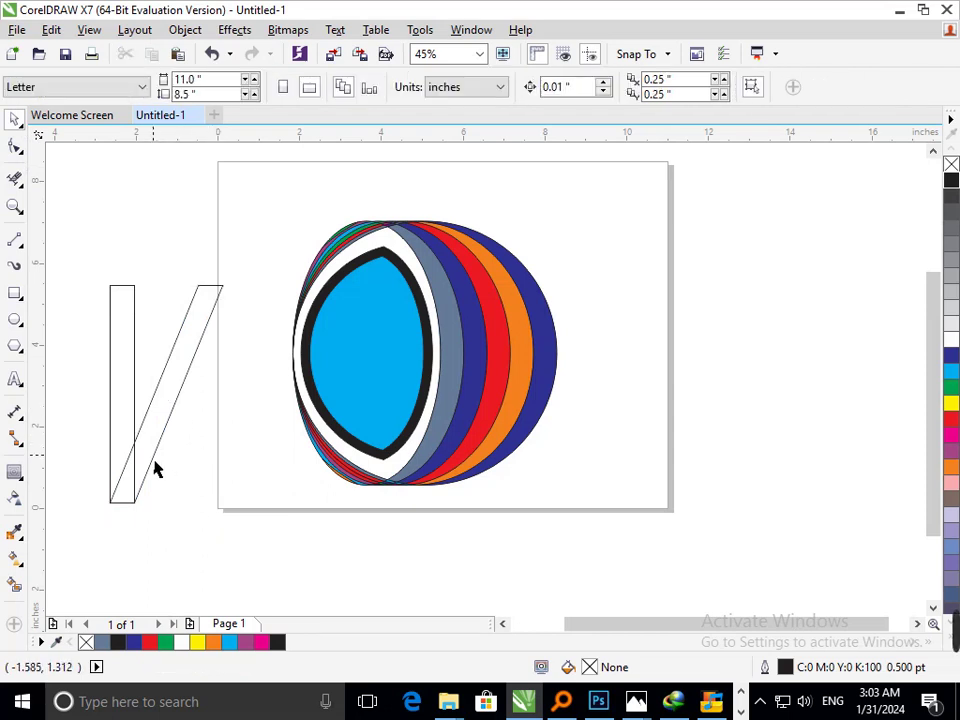
# Create a horizontally mirrored copy of the slanted bar and move it so the two bars cross in an X beside the upright rectangle
pyautogui.click(155, 468)
pyautogui.click(165, 467)
pyautogui.moveTo(173, 527); pyautogui.dragTo(371, 514)
pyautogui.click(289, 559)
pyautogui.moveTo(265, 428)
pyautogui.mouseDown()
pyautogui.moveTo(214, 441)
pyautogui.moveTo(223, 433)
pyautogui.moveTo(202, 431)
pyautogui.mouseUp()
pyautogui.click(54, 443)
# Delete the upper line segments of the mirrored bar between the upright rectangle and the slanted bar using Virtual Segment Delete
pyautogui.click(15, 178)
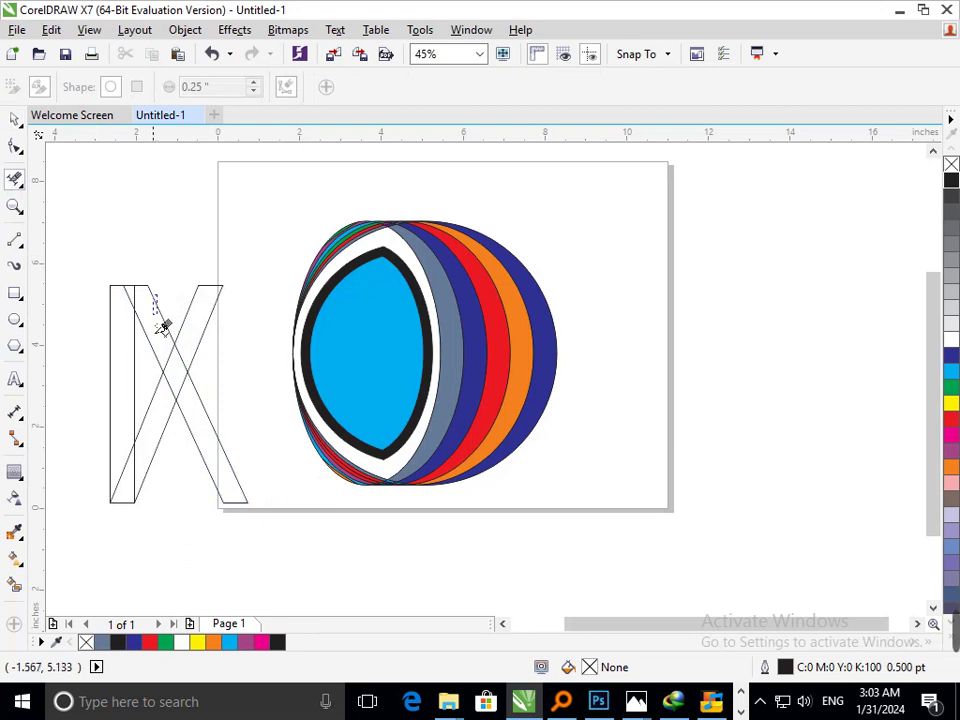
pyautogui.moveTo(158, 329); pyautogui.dragTo(160, 331)
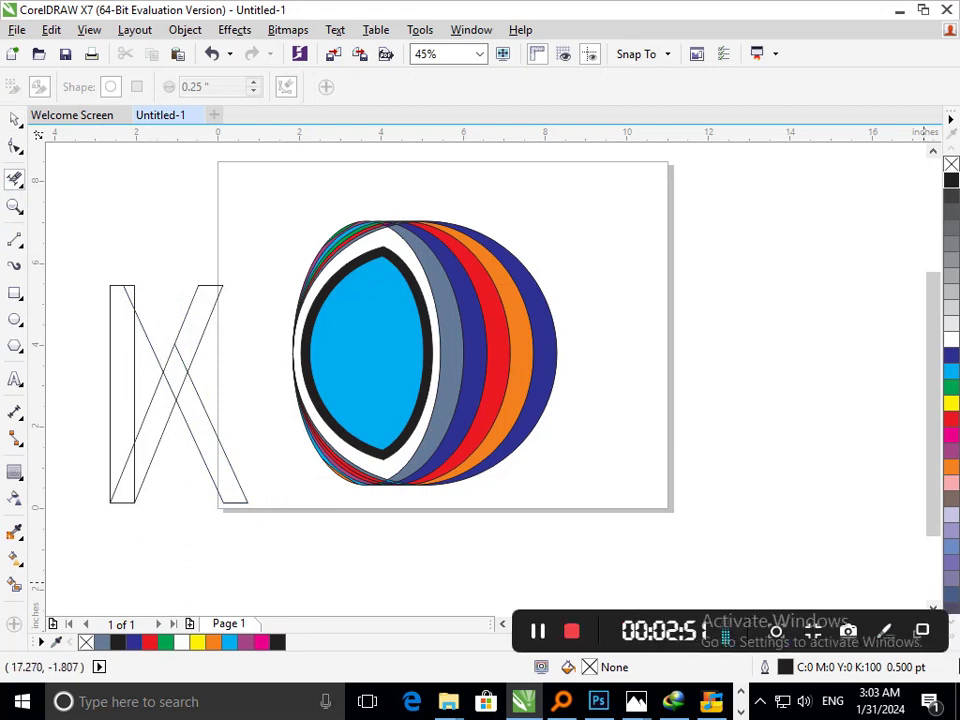
pyautogui.click(152, 345)
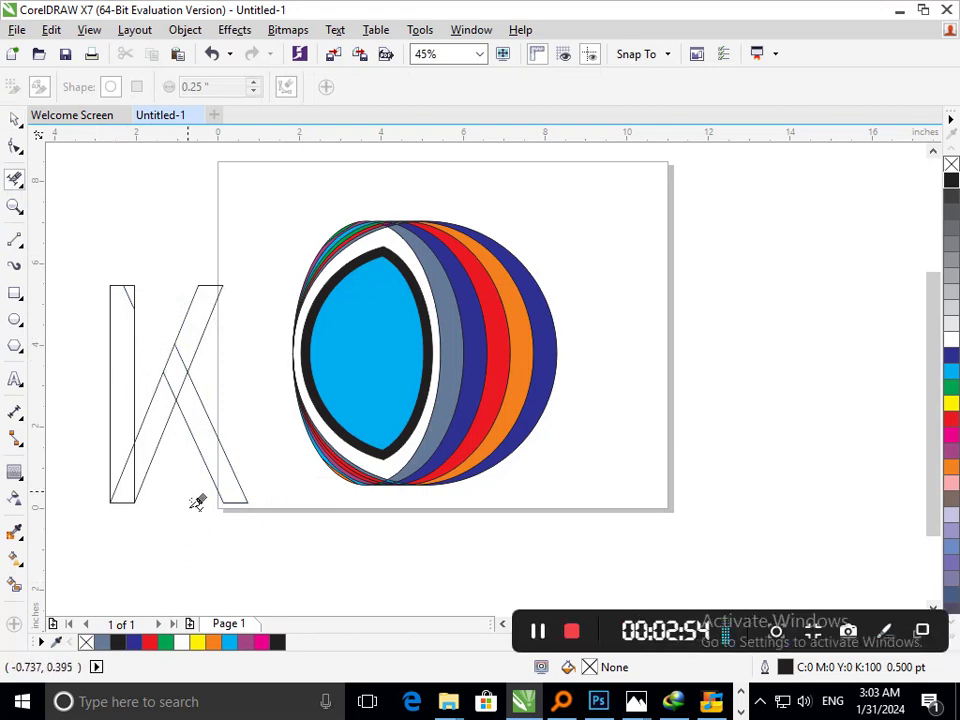
# Move what remains of the mirrored bar slightly closer to the upright rectangle
pyautogui.click(14, 118)
pyautogui.moveTo(262, 540); pyautogui.dragTo(150, 366)
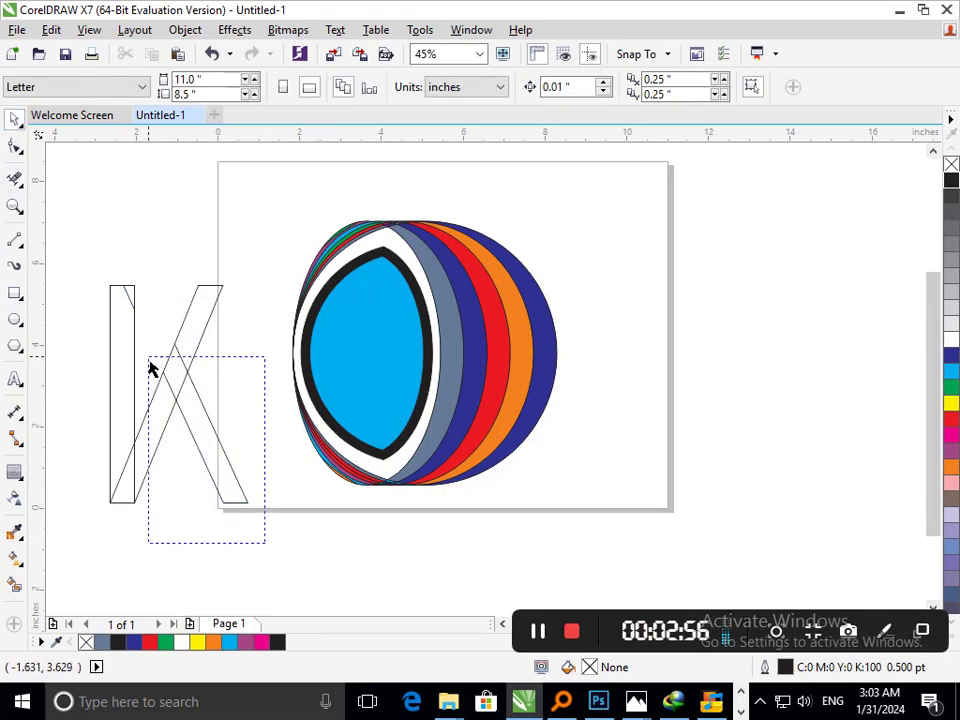
pyautogui.click(232, 506)
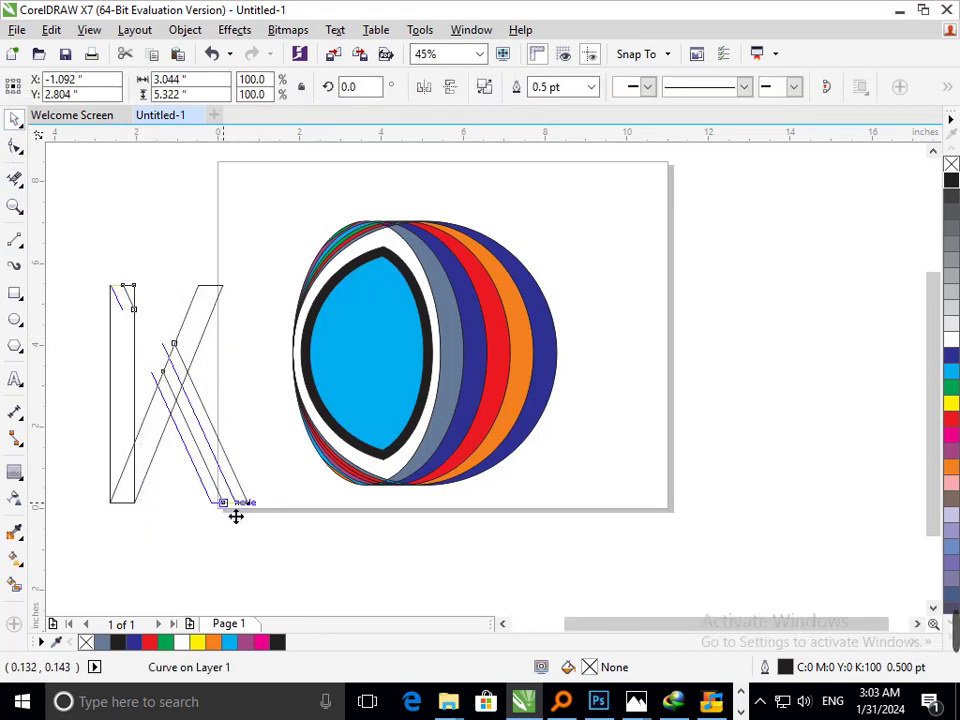
pyautogui.moveTo(236, 516); pyautogui.dragTo(238, 518)
pyautogui.click(69, 471)
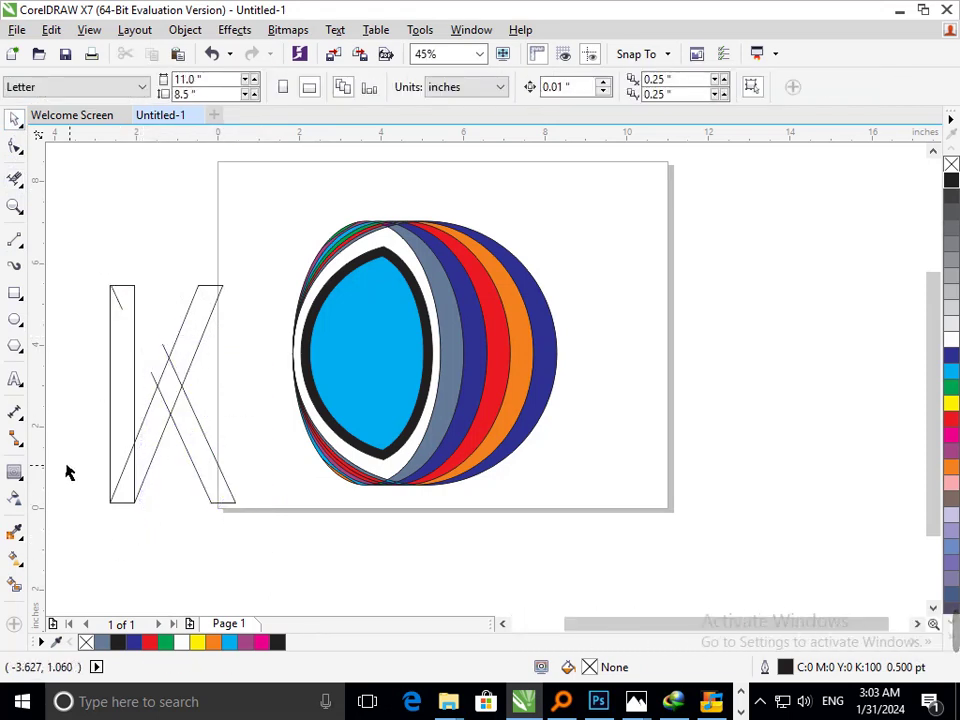
# Delete the two line stubs of the lower leg that stick out past the slanted arm
pyautogui.click(15, 178)
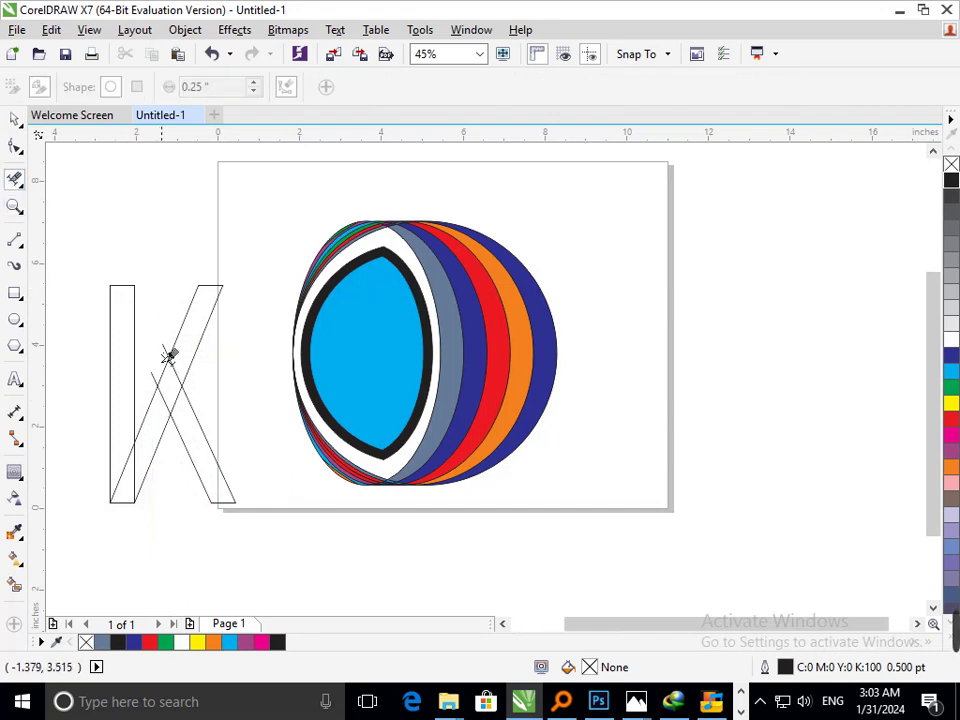
pyautogui.scroll(4, 208, 453)
pyautogui.click(402, 445)
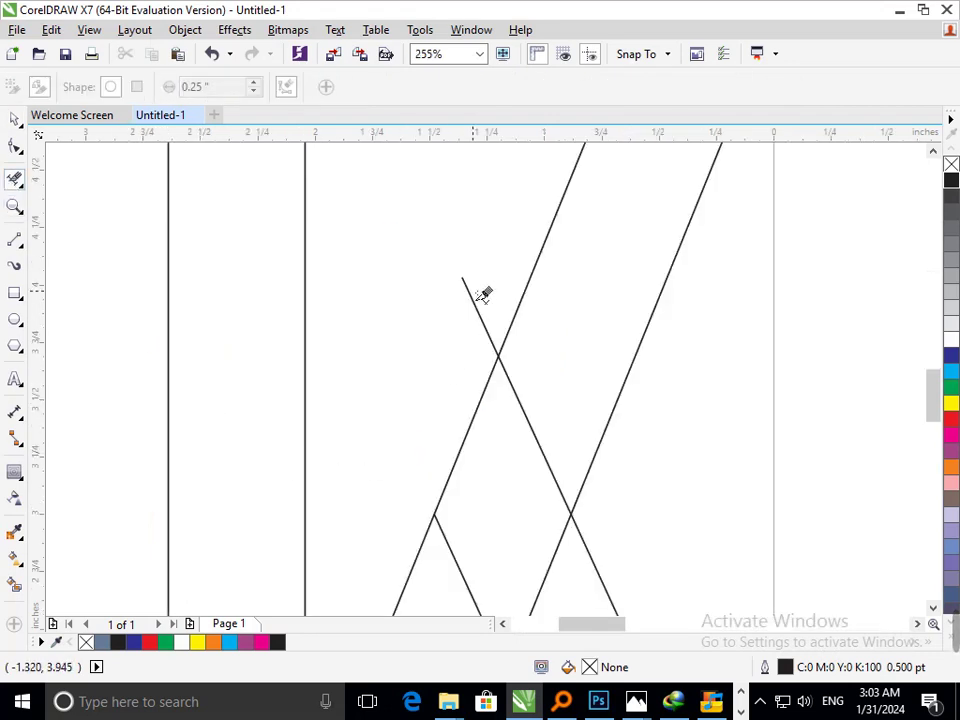
pyautogui.click(474, 301)
pyautogui.press('F3')
# Delete the slanted line inside the upright's base and the arm segments crossing the lower leg to leave a clean K
pyautogui.scroll(4, 185, 495)
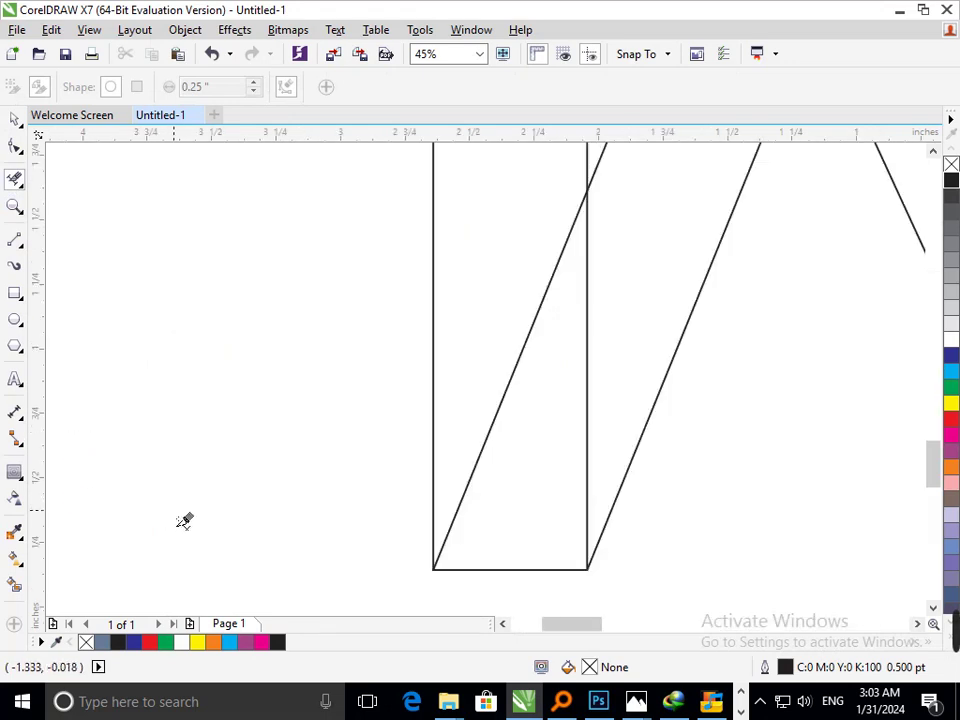
pyautogui.click(497, 469)
pyautogui.scroll(-4, 510, 470)
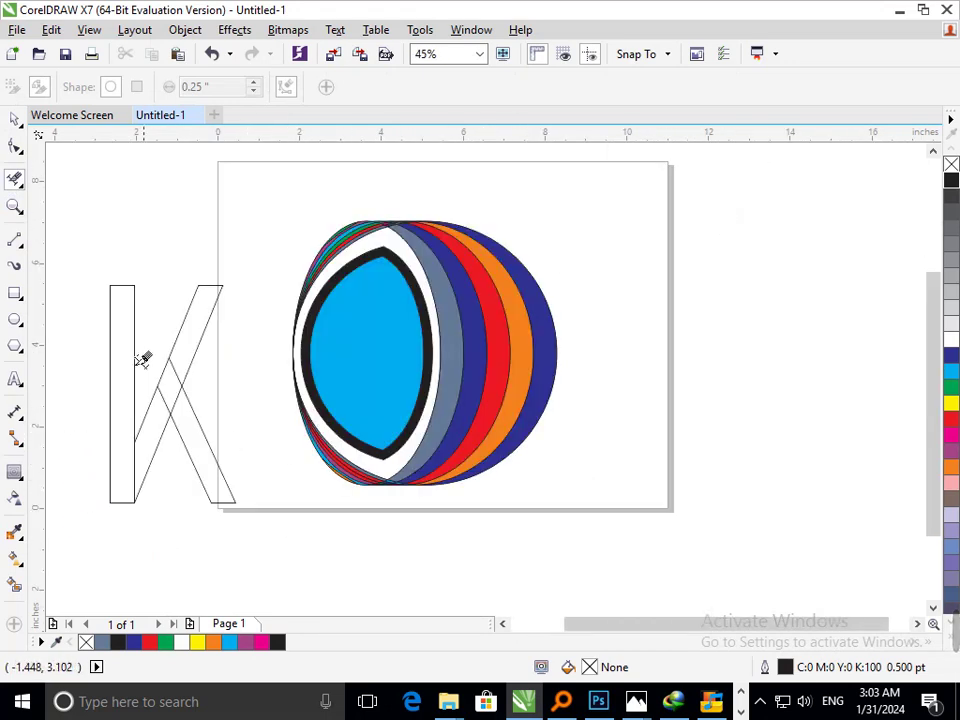
pyautogui.scroll(4, 288, 485)
pyautogui.click(522, 431)
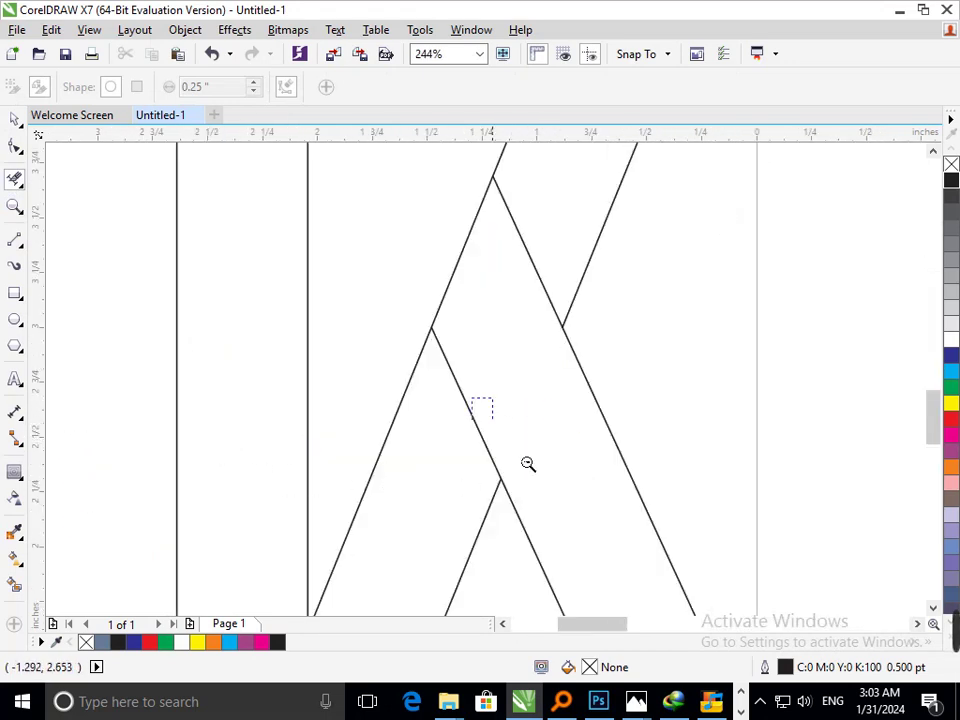
pyautogui.scroll(-4, 528, 463)
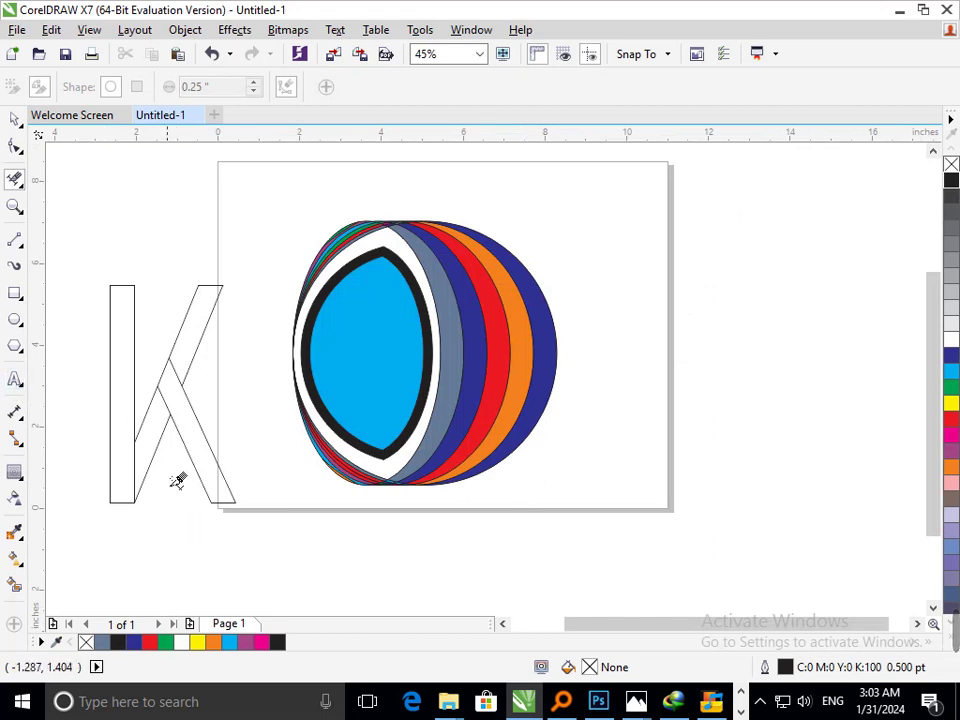
pyautogui.click(166, 417)
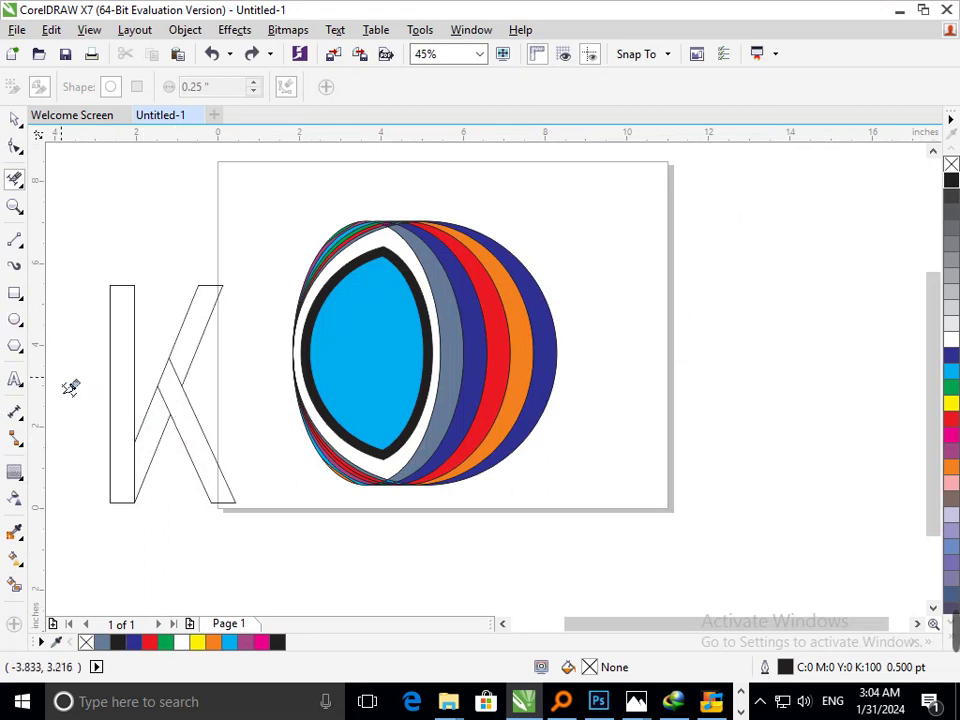
# Select the whole K outline and move it well away from the page onto the empty area
pyautogui.click(15, 118)
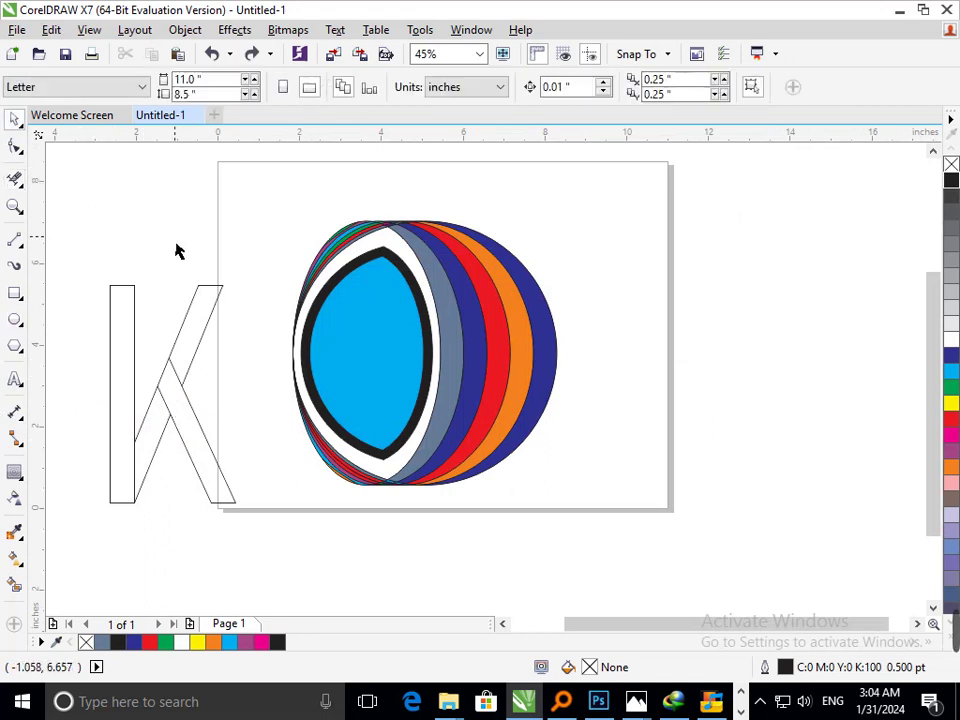
pyautogui.scroll(-3, 349, 371)
pyautogui.scroll(3, 400, 420)
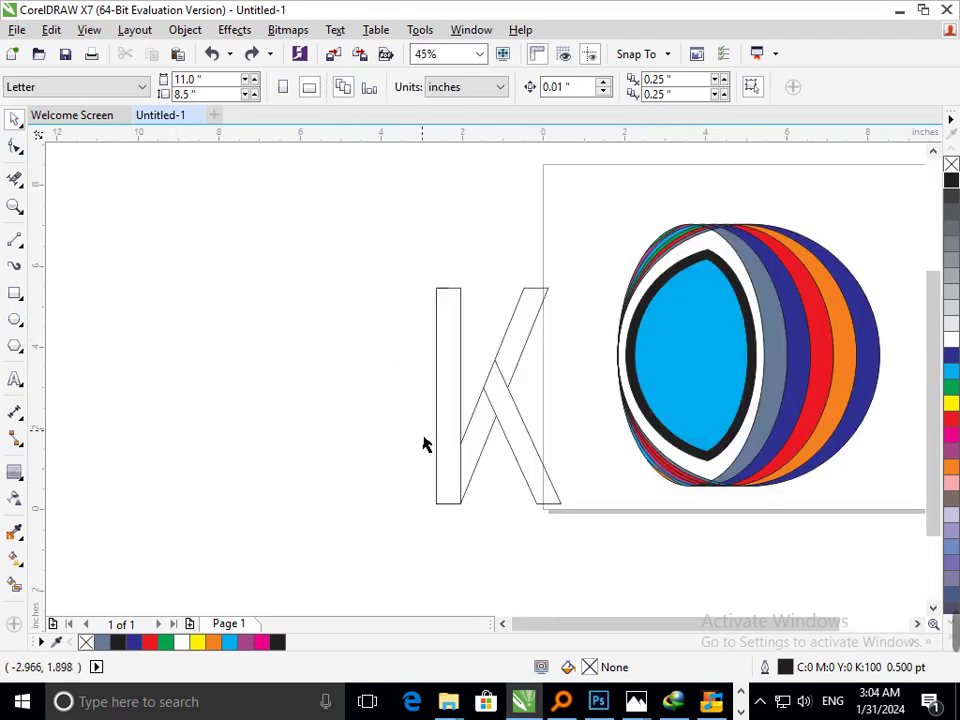
pyautogui.moveTo(425, 267); pyautogui.dragTo(665, 610)
pyautogui.click(220, 456)
pyautogui.moveTo(351, 238); pyautogui.dragTo(600, 545)
pyautogui.moveTo(461, 456); pyautogui.dragTo(179, 409)
pyautogui.click(314, 546)
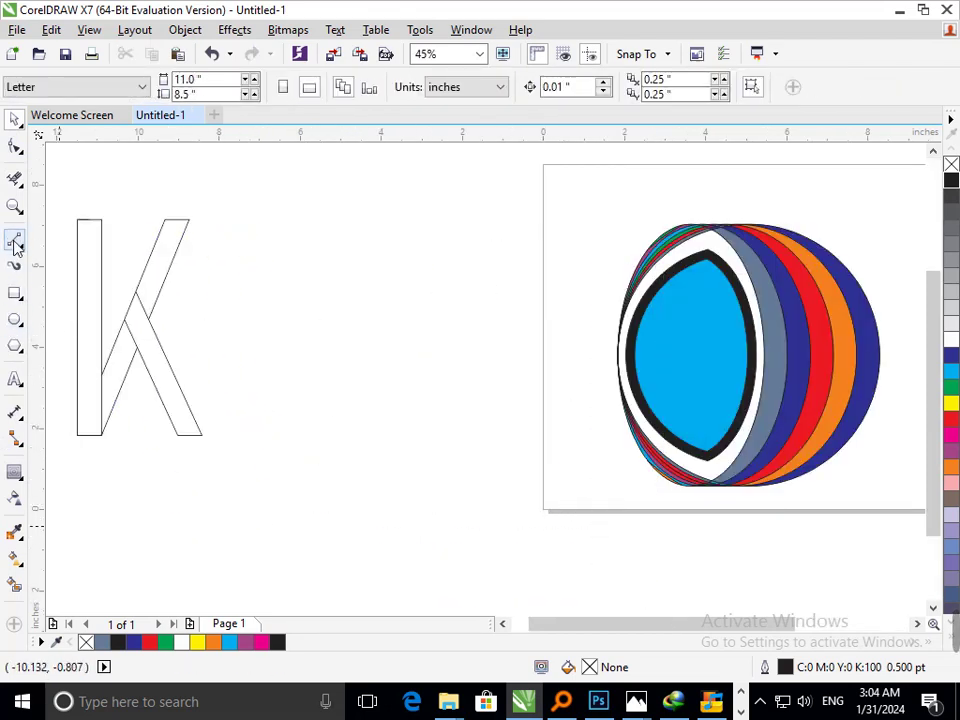
# Draw a closed three-line shape beside the K's arm and leg, about 1.34 by 5.34 inches, with its inner point facing their junction
pyautogui.click(14, 240)
pyautogui.click(206, 218)
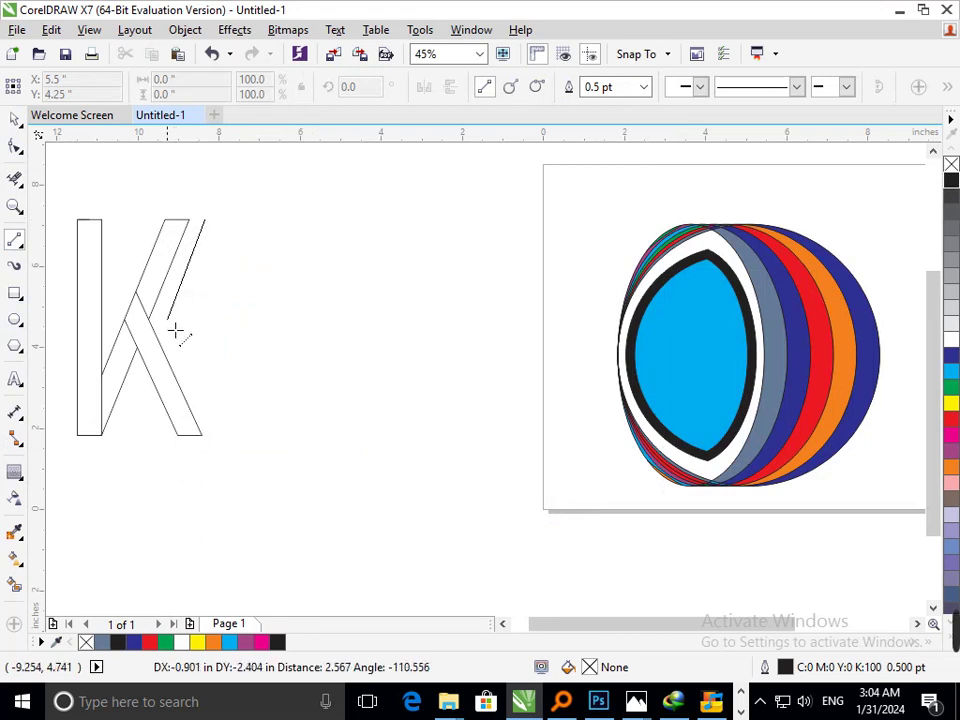
pyautogui.click(176, 345)
pyautogui.moveTo(199, 421)
pyautogui.mouseDown()
pyautogui.moveTo(225, 446)
pyautogui.moveTo(218, 437)
pyautogui.mouseUp()
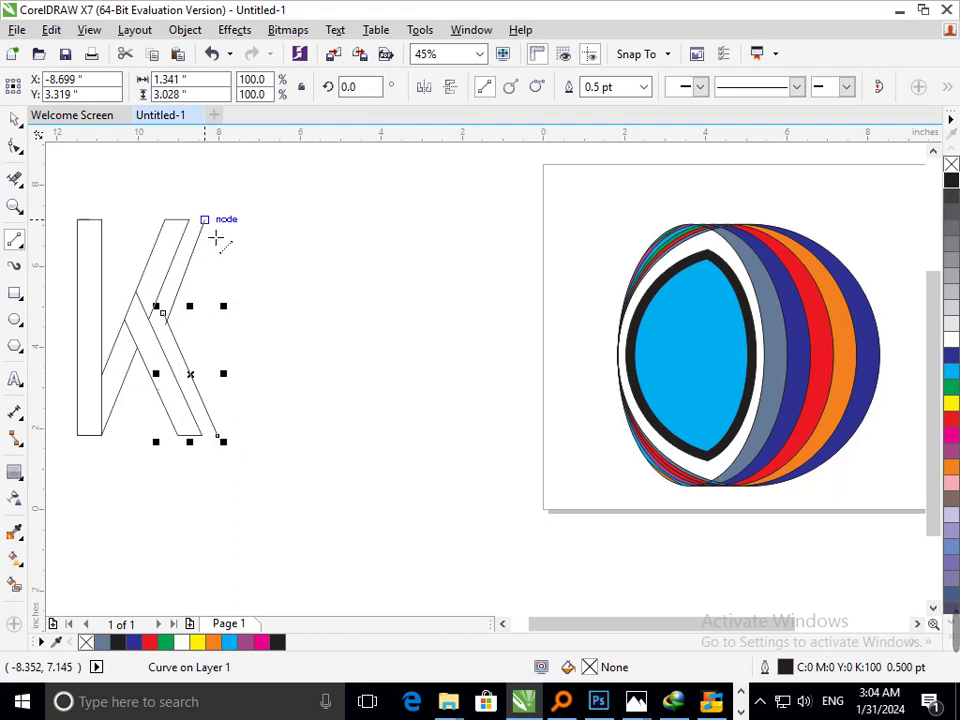
pyautogui.moveTo(204, 219); pyautogui.dragTo(218, 437)
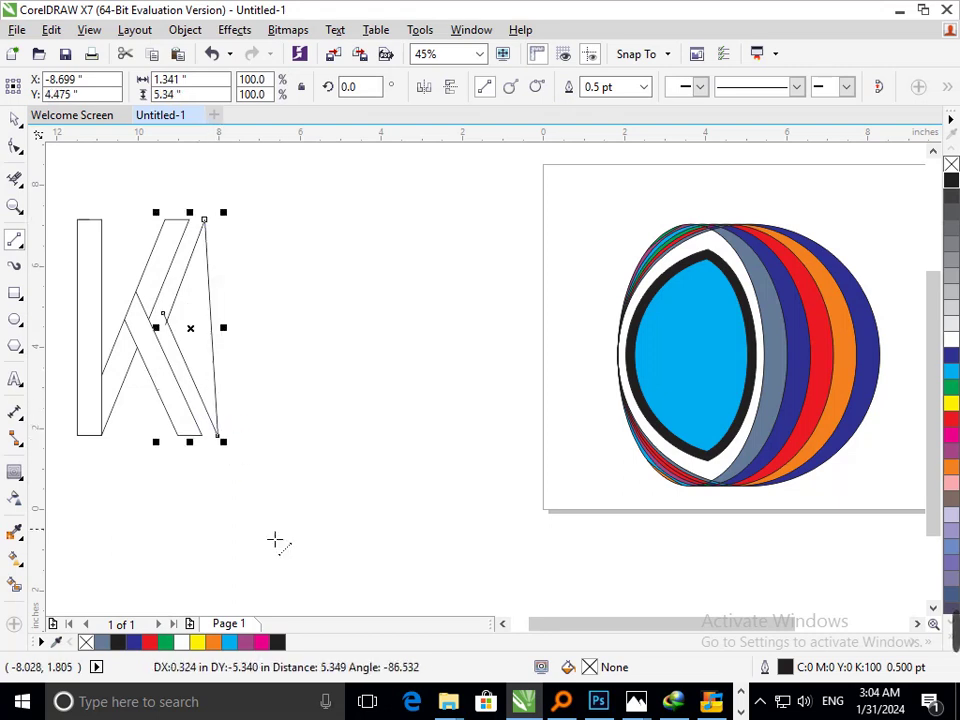
# Convert the shape's long outer edge to a curve and bend it inward toward the K
pyautogui.click(14, 146)
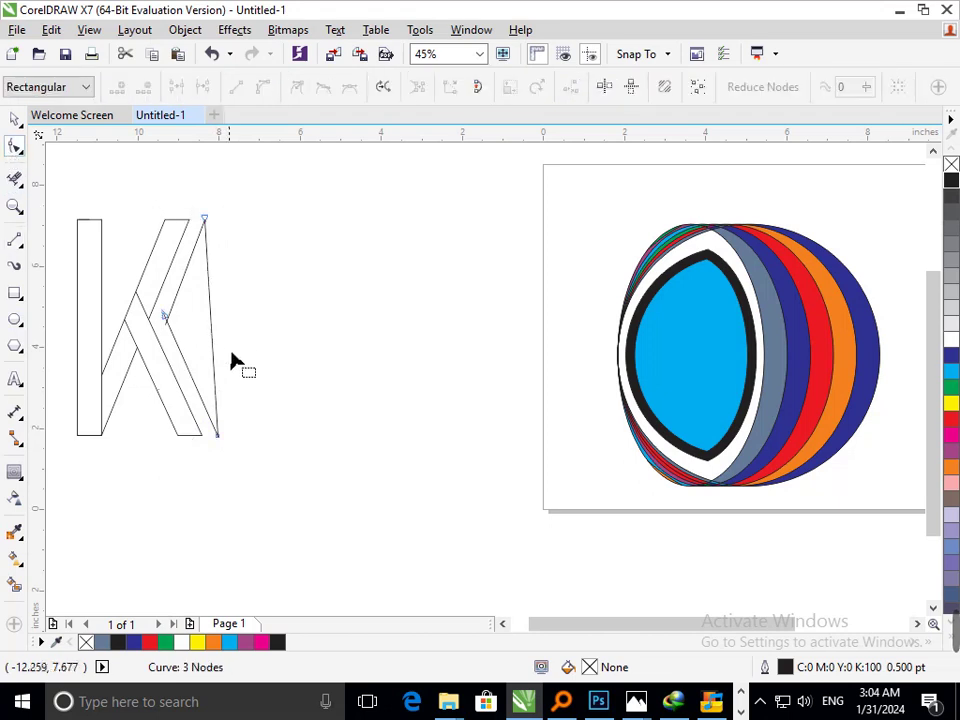
pyautogui.click(212, 334)
pyautogui.click(261, 87)
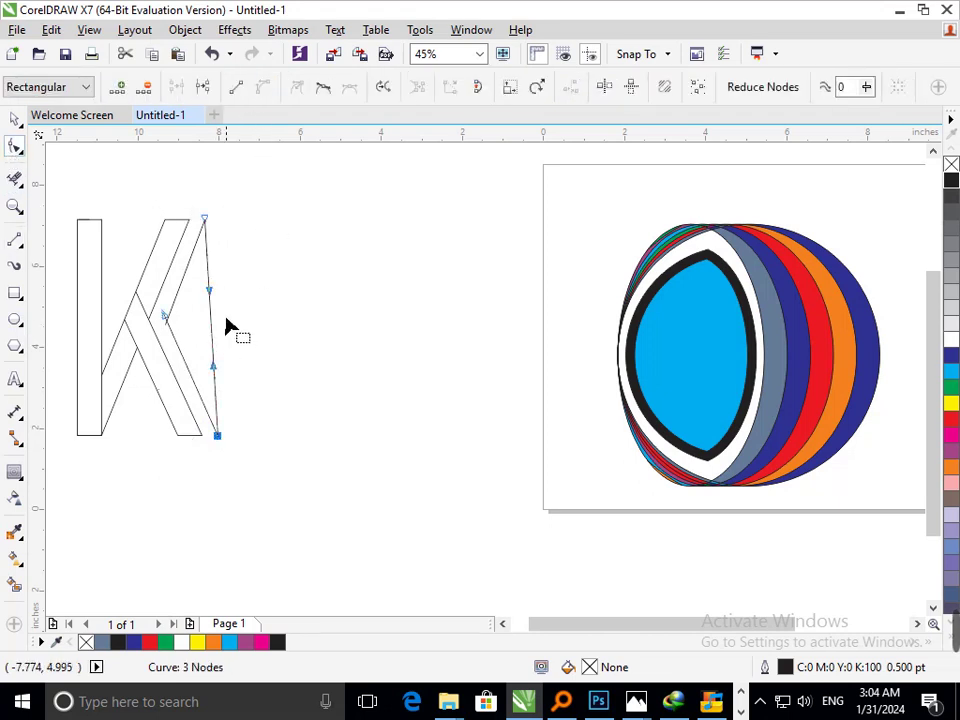
pyautogui.moveTo(214, 336); pyautogui.dragTo(195, 335)
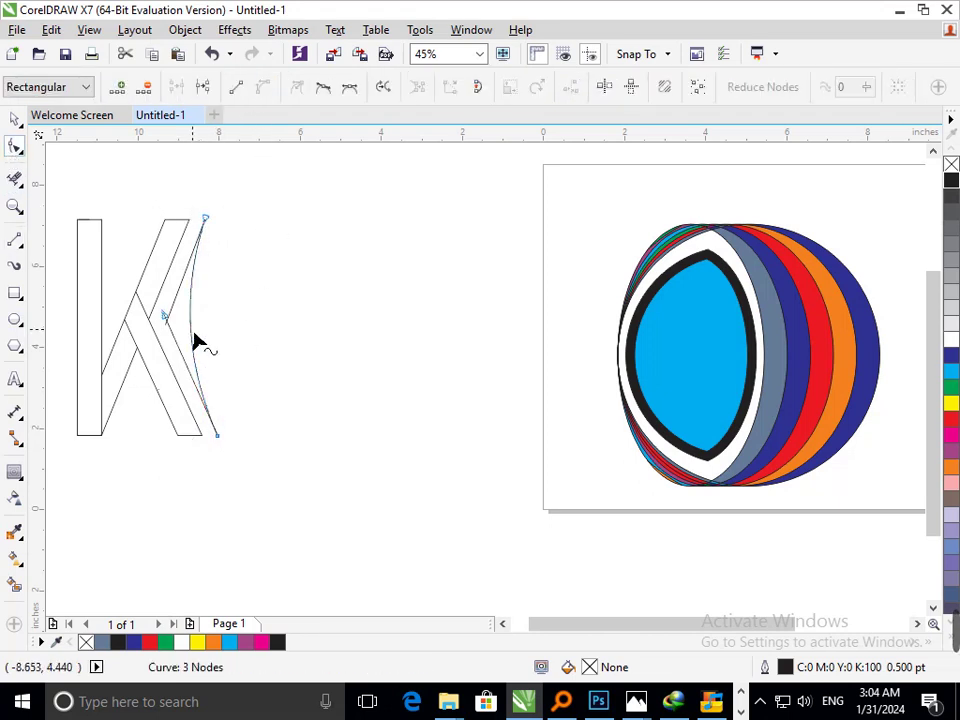
# Smart-fill the crescent, the lower leg, both parts of the slanted arm and the upright with blue-grey and a 0.5 pt outline
pyautogui.click(16, 588)
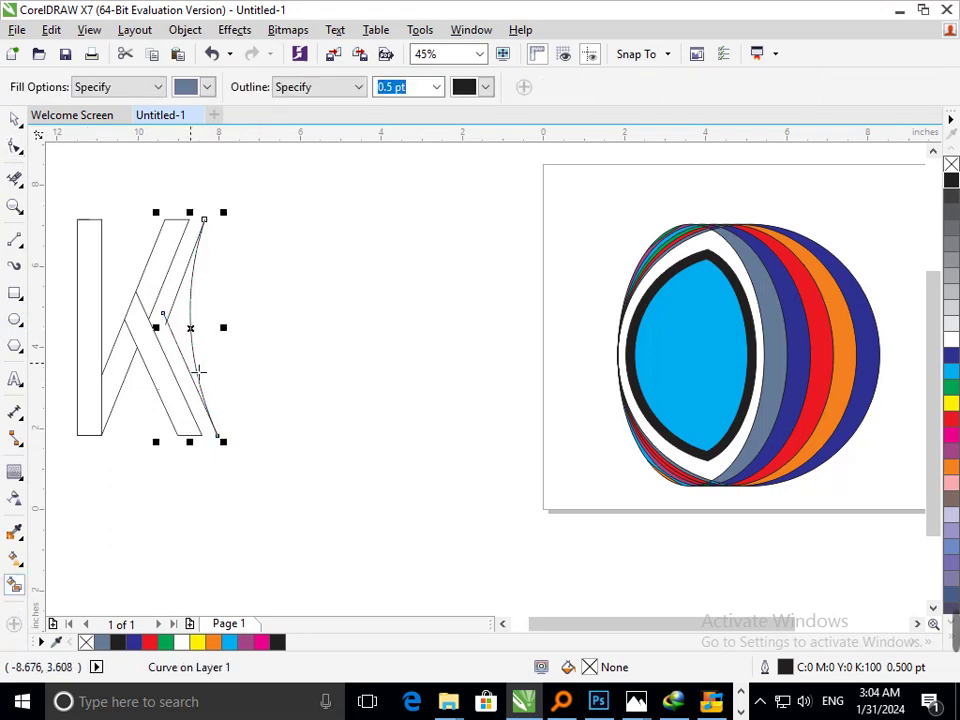
pyautogui.click(190, 372)
pyautogui.click(168, 373)
pyautogui.click(158, 286)
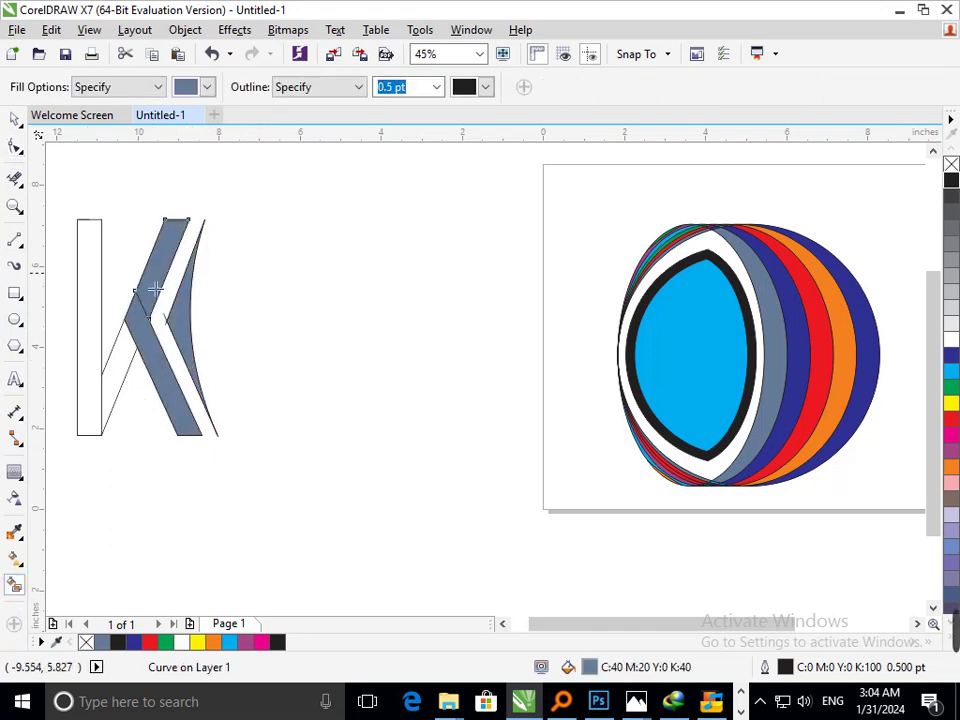
pyautogui.click(123, 376)
pyautogui.click(95, 393)
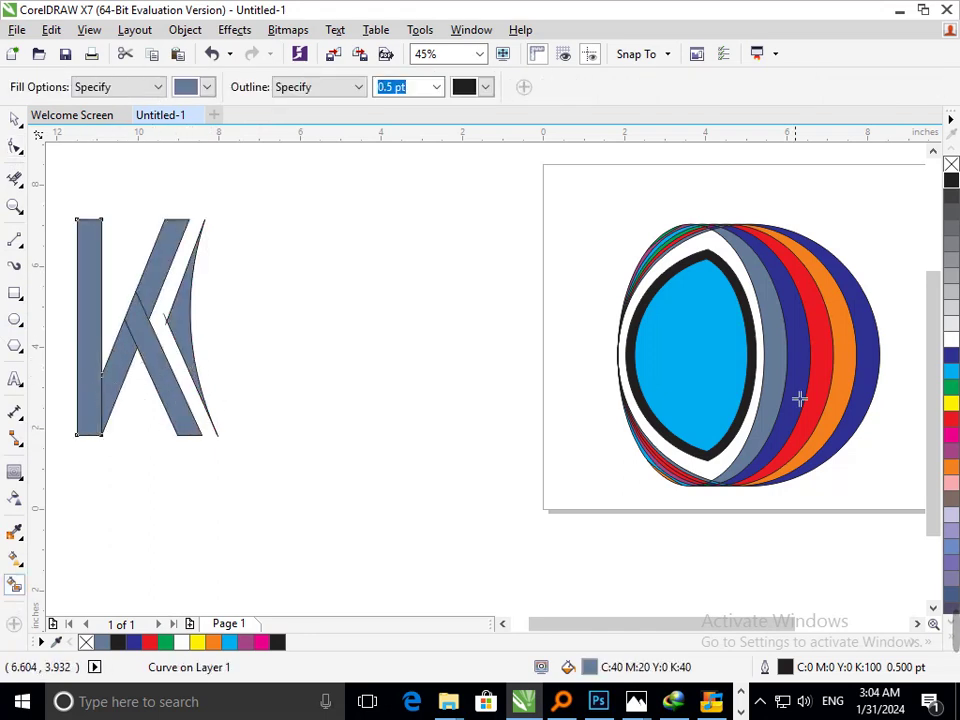
# Recolour the K's upright cyan, its lower arm piece yellow, its leg purple and its upper arm dark blue
pyautogui.click(951, 371)
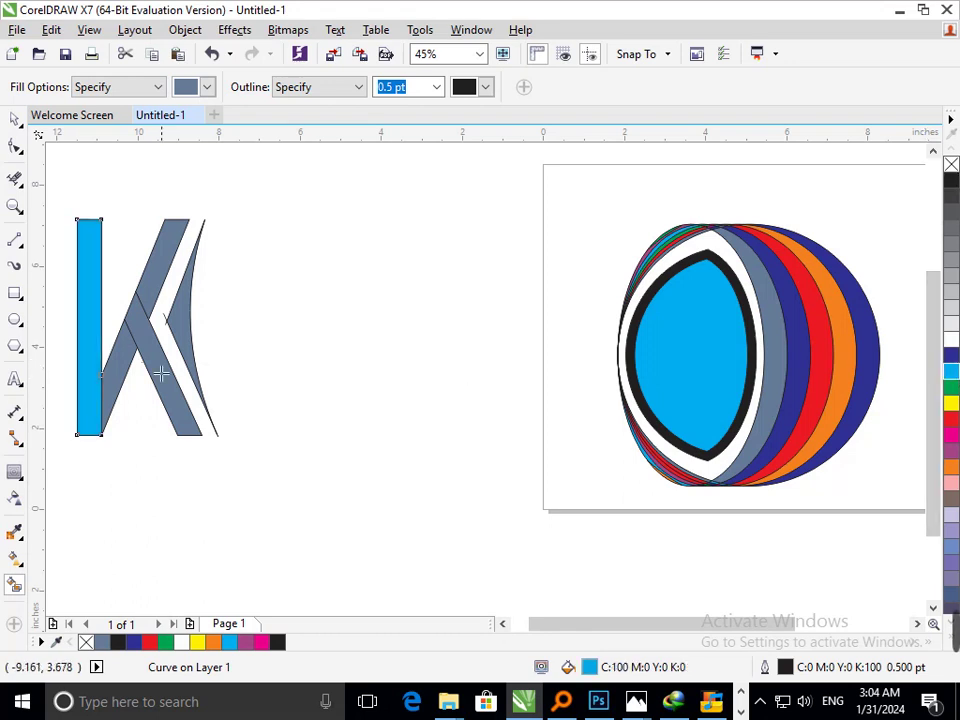
pyautogui.click(951, 405)
pyautogui.click(196, 414)
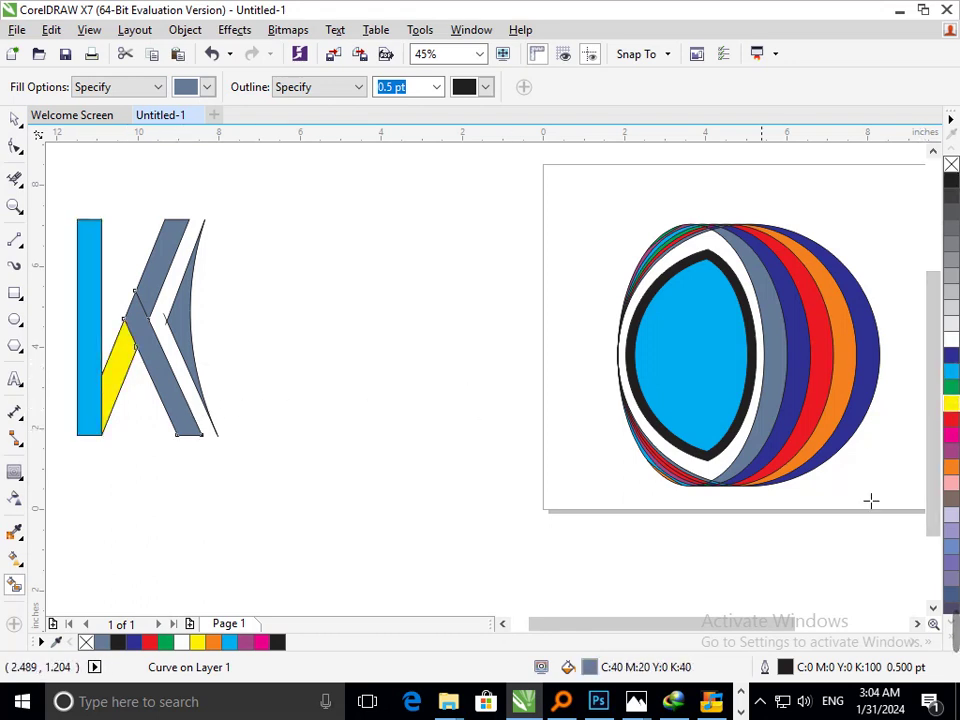
pyautogui.click(951, 451)
pyautogui.click(175, 290)
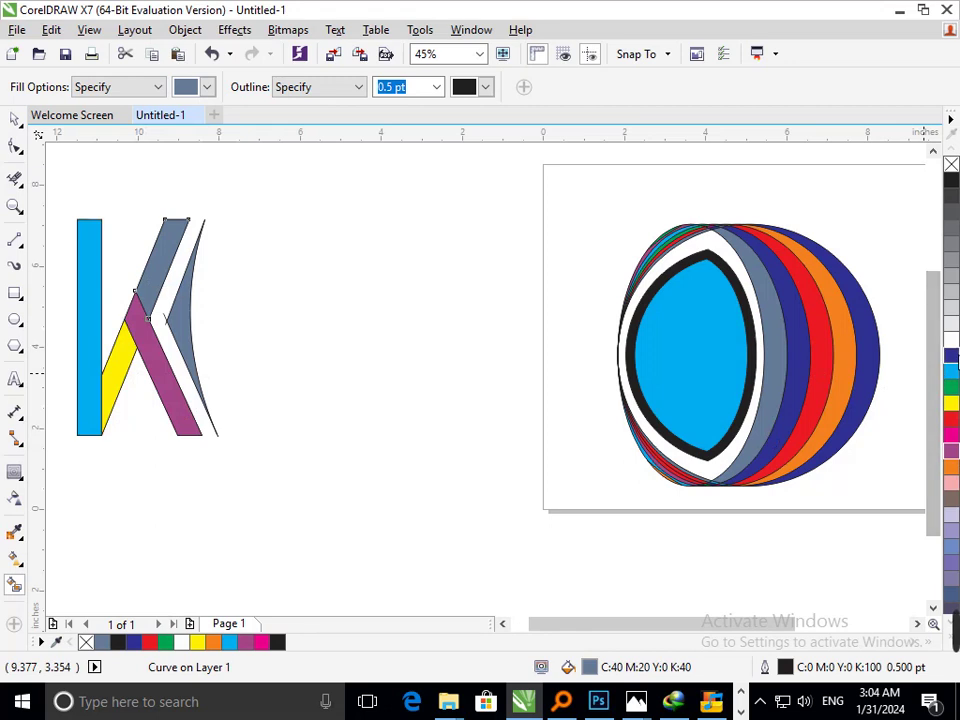
pyautogui.click(951, 355)
# Pull the original curved outline off the blue-grey crescent and delete it along with the leftover line at the crescent's tip
pyautogui.scroll(-3, 246, 411)
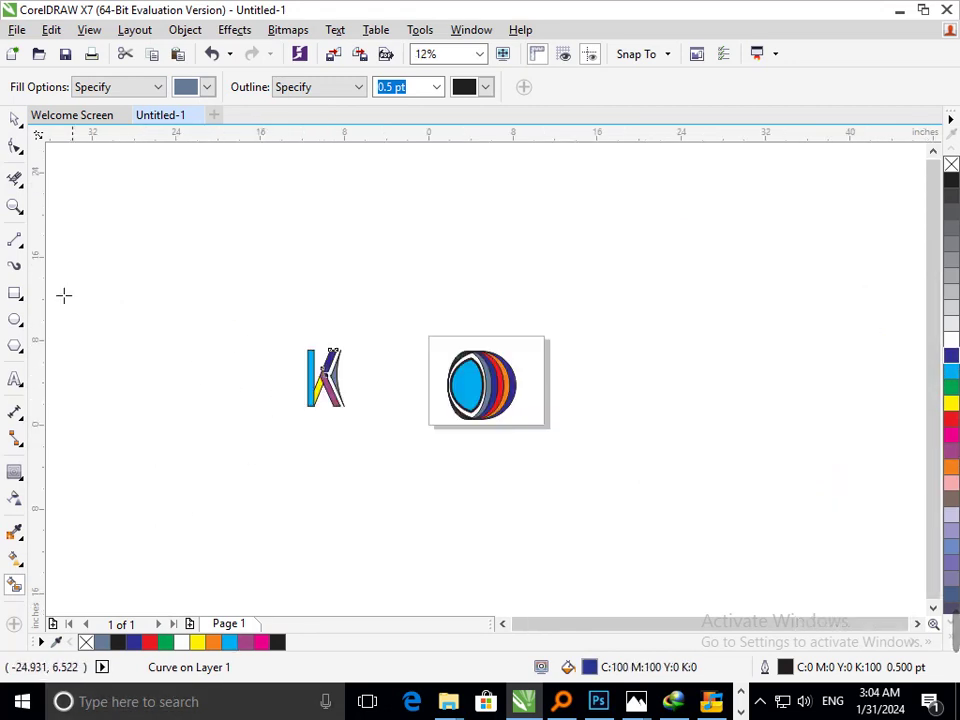
pyautogui.click(15, 121)
pyautogui.click(369, 460)
pyautogui.press('F2')
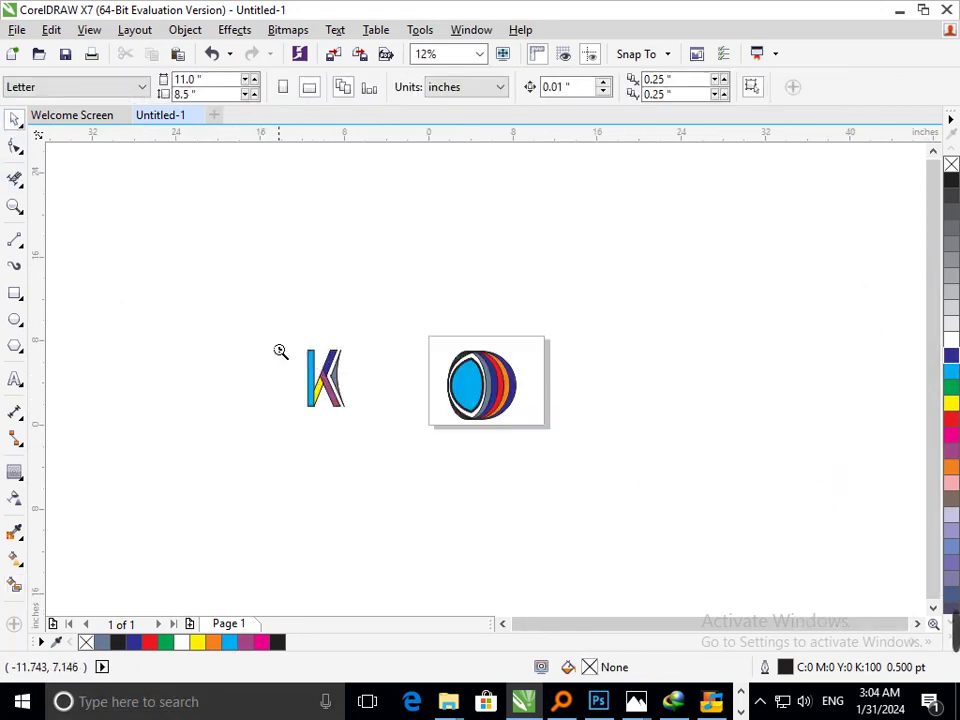
pyautogui.moveTo(256, 322); pyautogui.dragTo(386, 437)
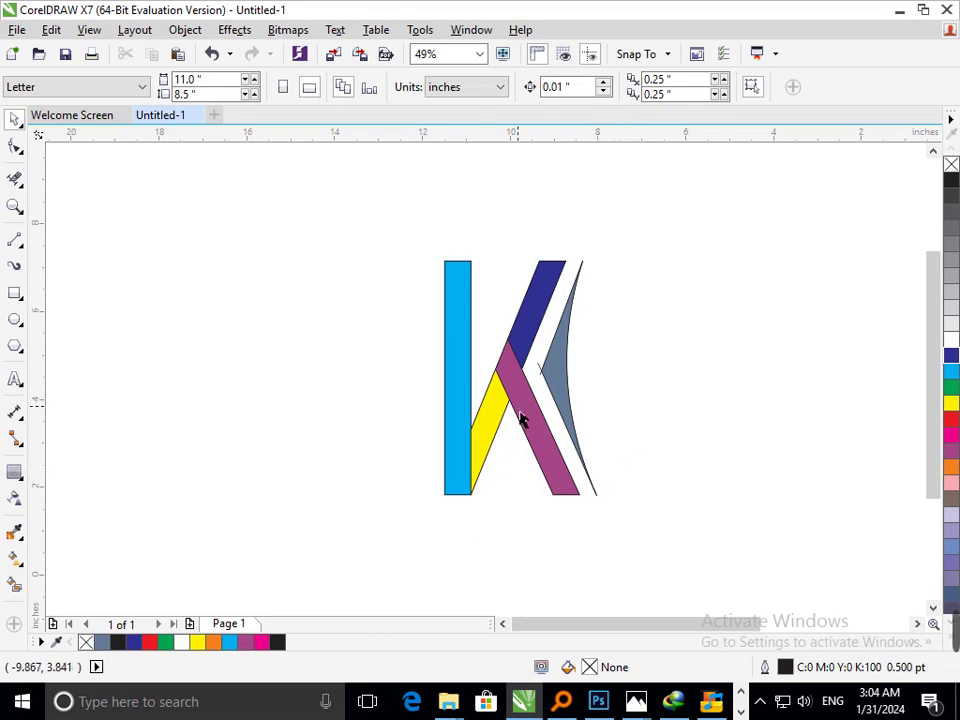
pyautogui.scroll(2, 571, 420)
pyautogui.moveTo(433, 338); pyautogui.dragTo(364, 362)
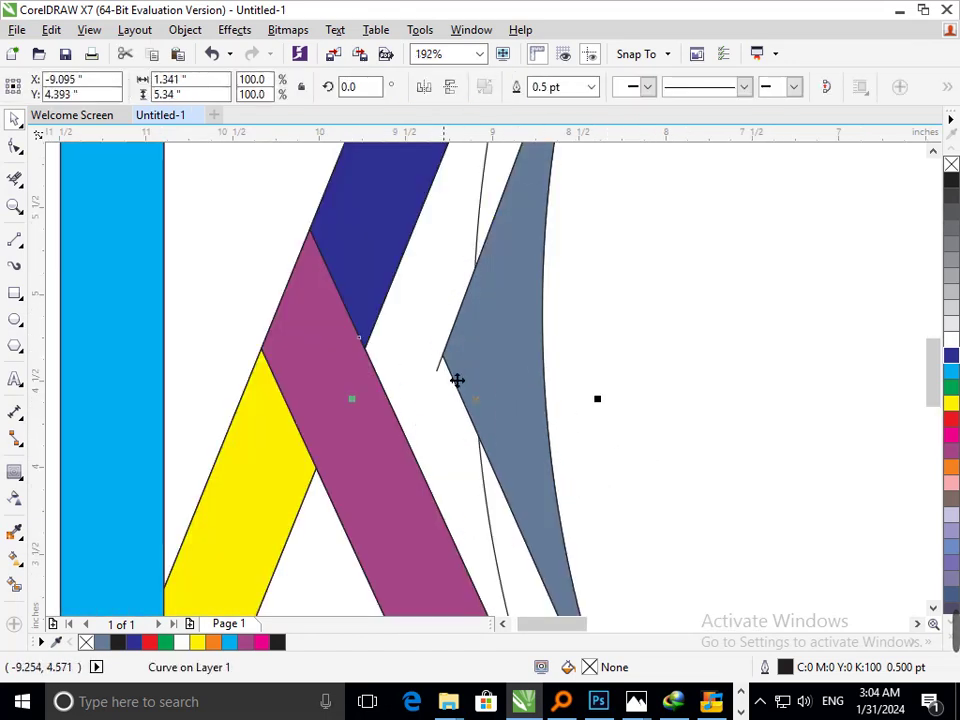
pyautogui.press('Delete')
pyautogui.click(440, 368)
pyautogui.press('Delete')
pyautogui.scroll(-2, 520, 415)
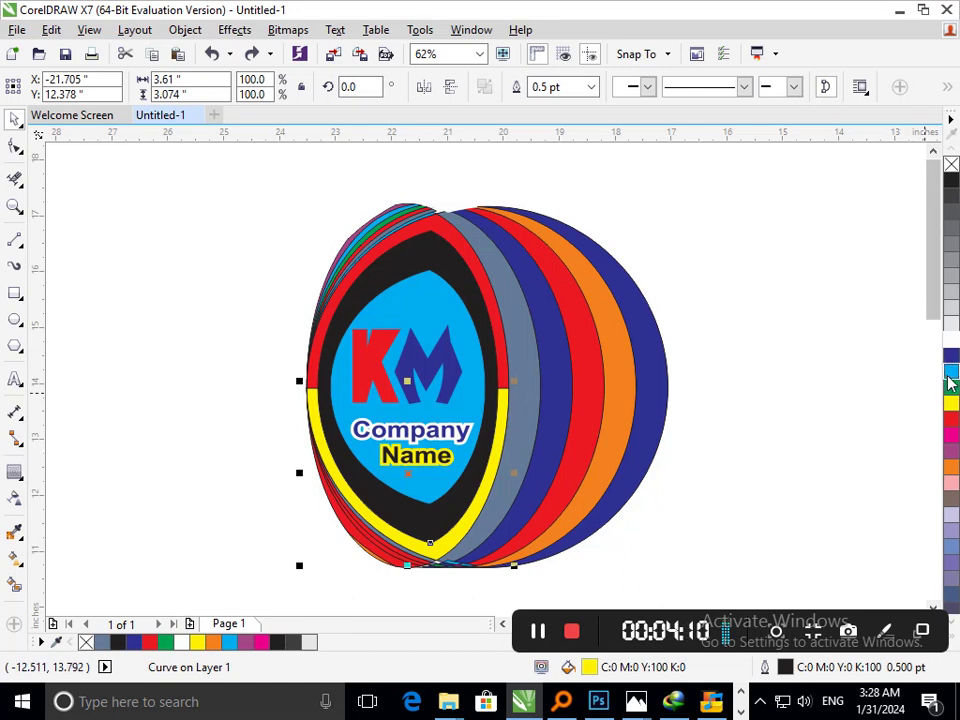
# Recolour the yellow lower half and the red upper half of the band around the black contour cyan
pyautogui.click(948, 375)
pyautogui.click(505, 390)
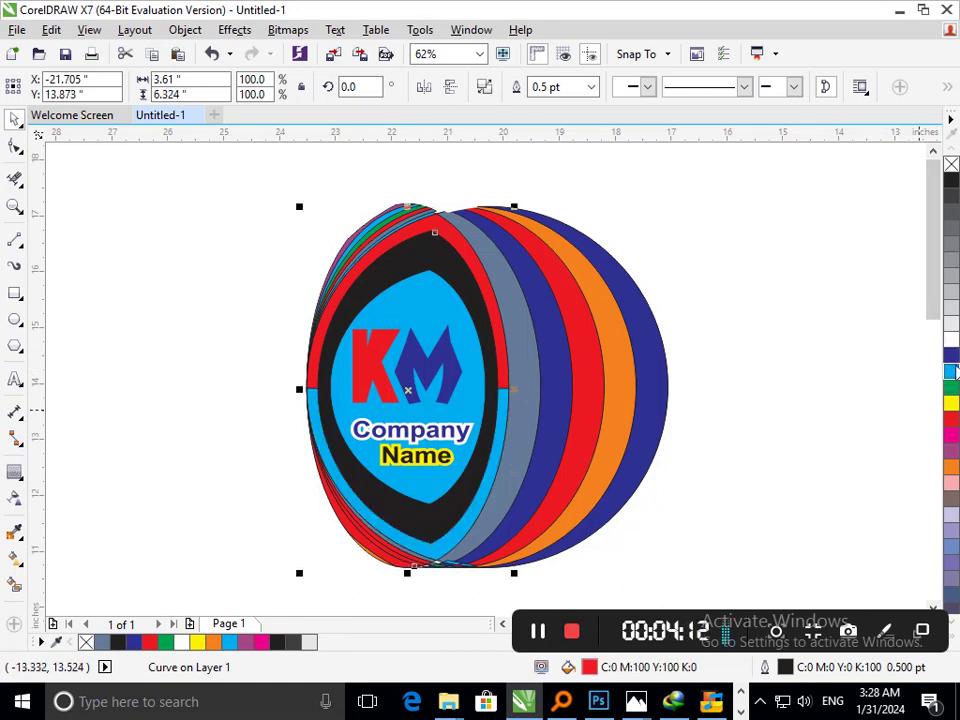
pyautogui.click(948, 375)
pyautogui.click(843, 474)
pyautogui.click(467, 529)
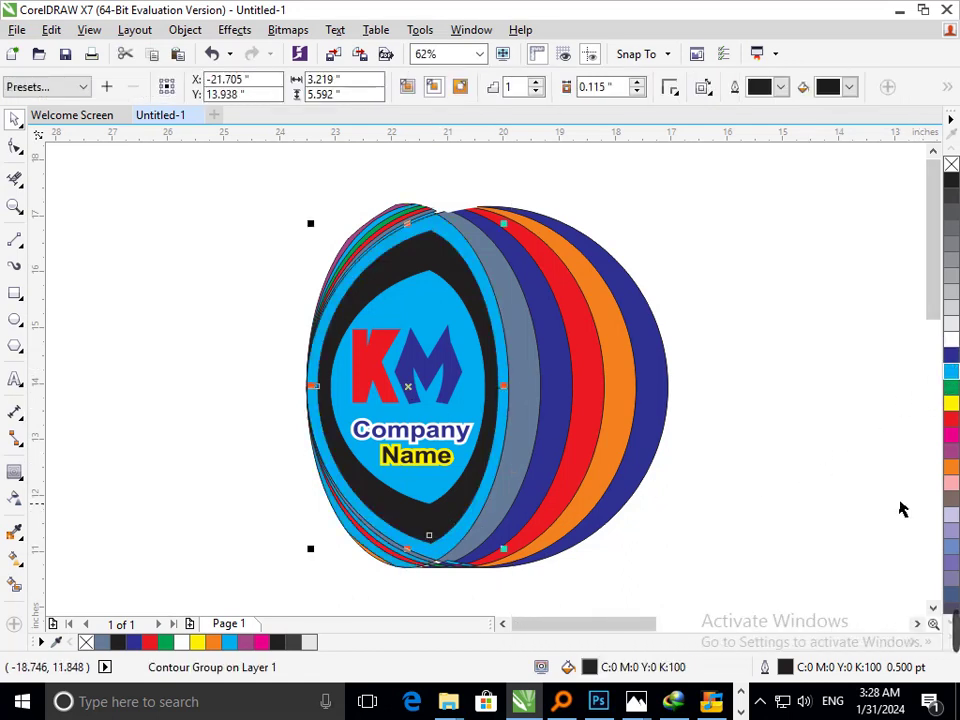
# Try yellow and green on the contour around the centre, and try pulling the black contour group off the logo
pyautogui.click(950, 404)
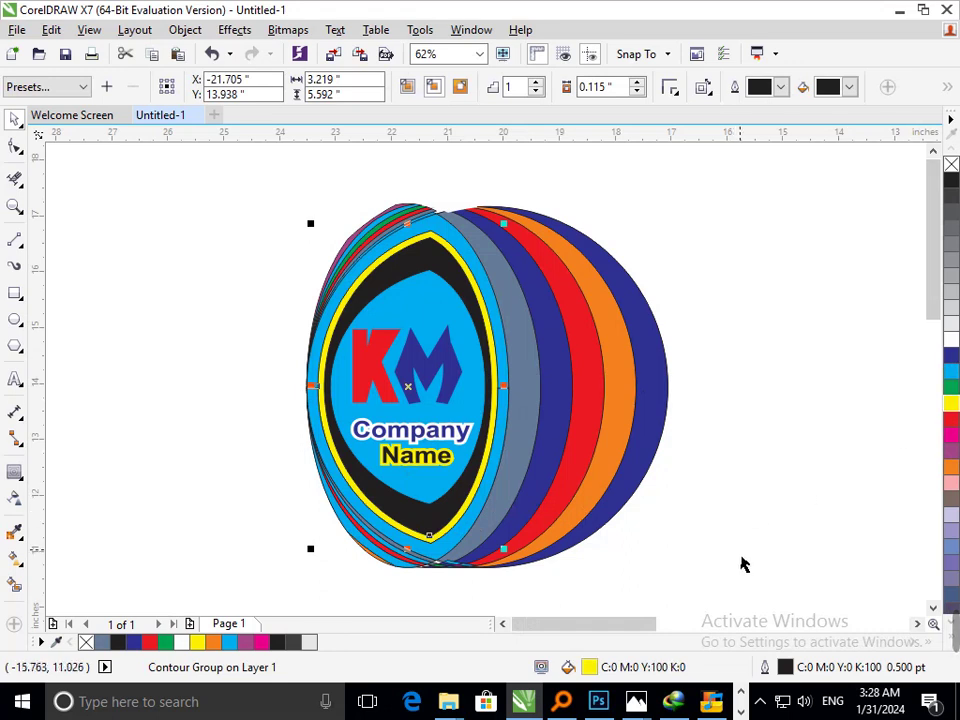
pyautogui.hotkey('ctrl', 'z')
pyautogui.click(749, 590)
pyautogui.moveTo(445, 522); pyautogui.dragTo(328, 524)
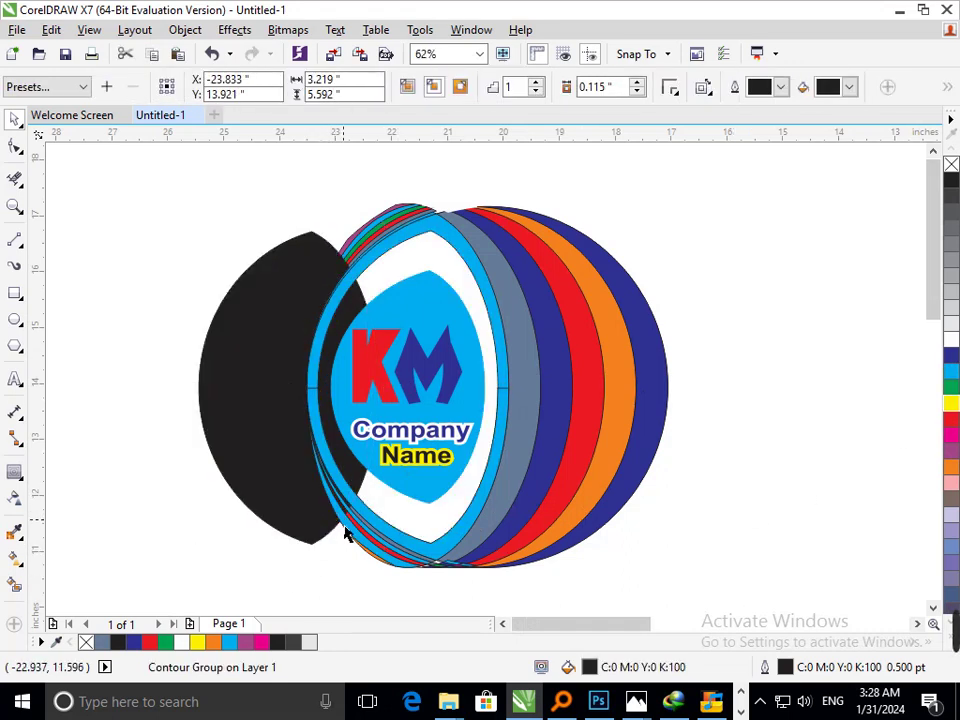
pyautogui.hotkey('ctrl', 'z')
pyautogui.click(951, 389)
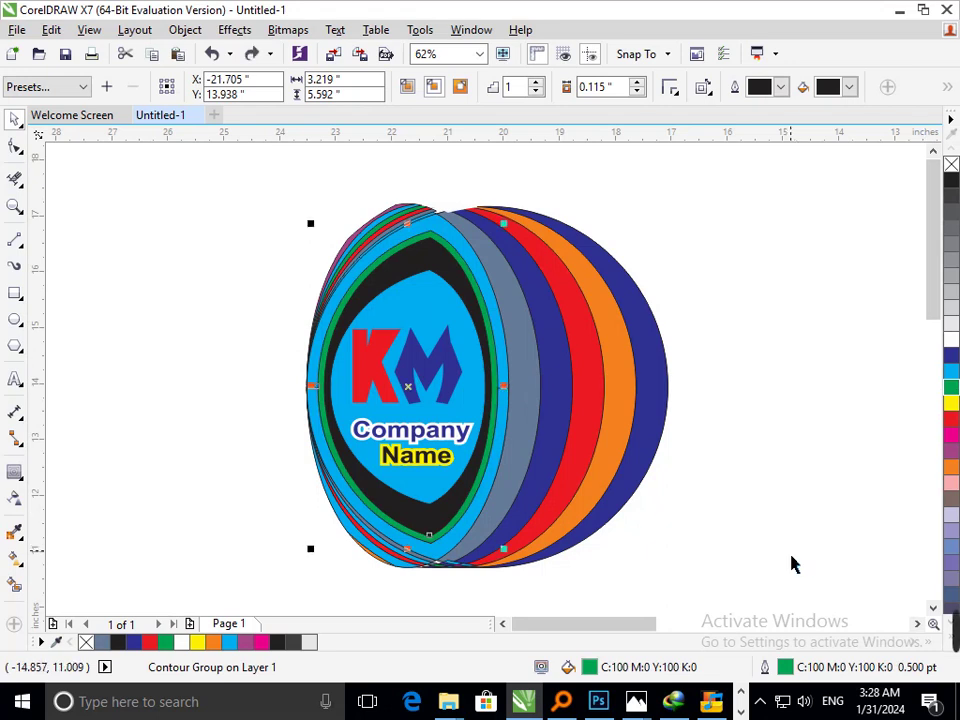
pyautogui.hotkey('ctrl', 'z')
pyautogui.hotkey('ctrl', 'z')
pyautogui.click(484, 591)
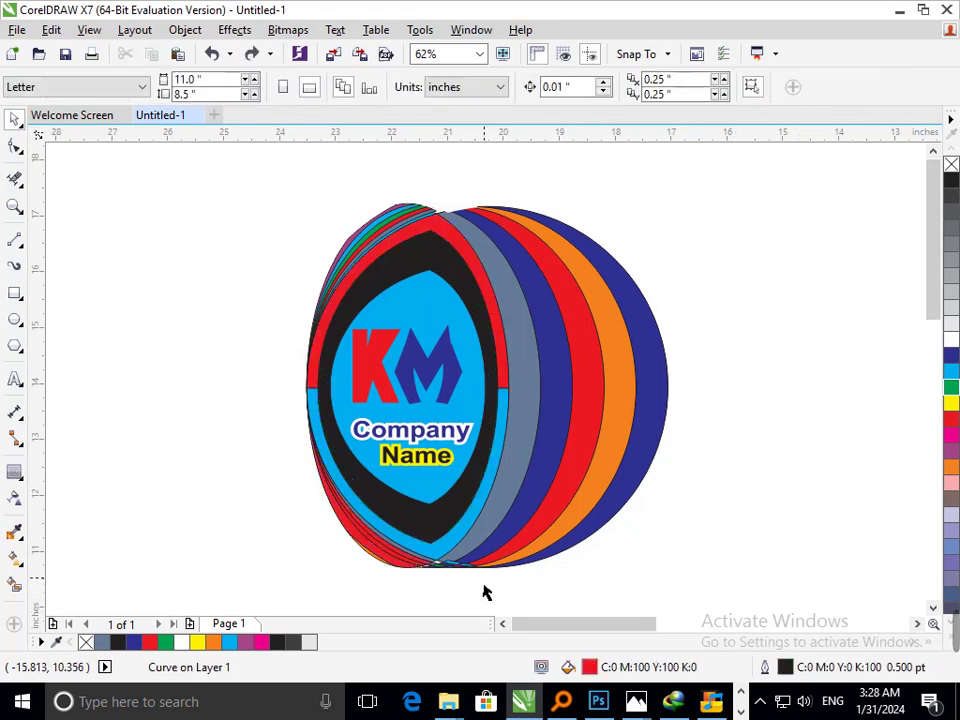
pyautogui.moveTo(434, 533); pyautogui.dragTo(201, 541)
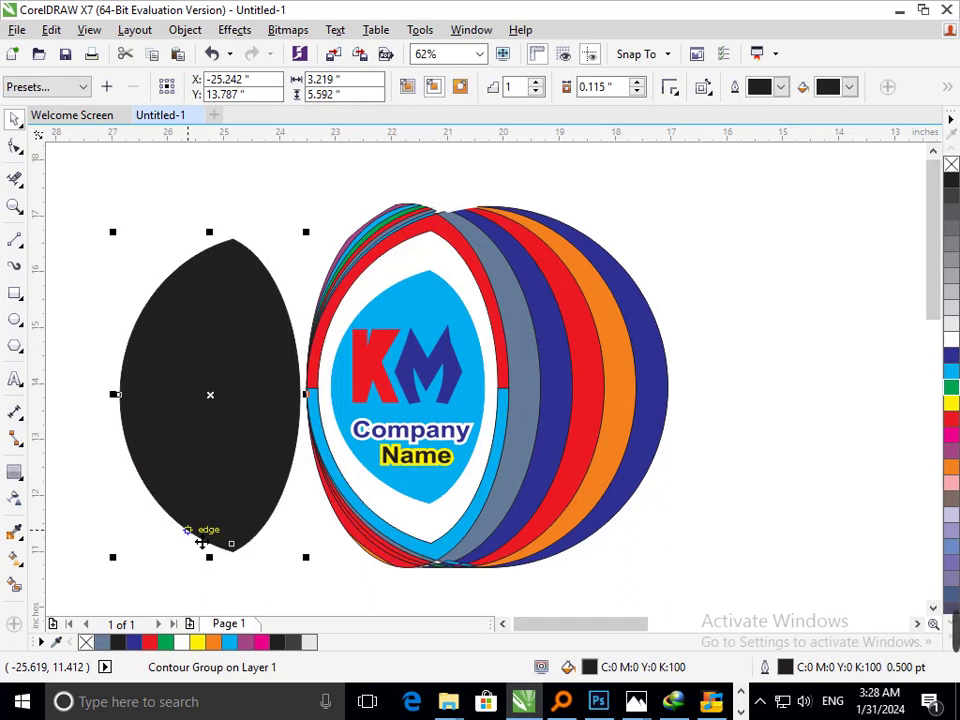
# Undo the latest edits back to the grouped logo with a red upper and yellow lower band around the black contour
pyautogui.hotkey('ctrl', 'z')
pyautogui.hotkey('ctrl', 'z')
pyautogui.hotkey('ctrl', 'z')
pyautogui.hotkey('ctrl', 'z')
pyautogui.hotkey('ctrl', 'z')
pyautogui.hotkey('ctrl', 'z')
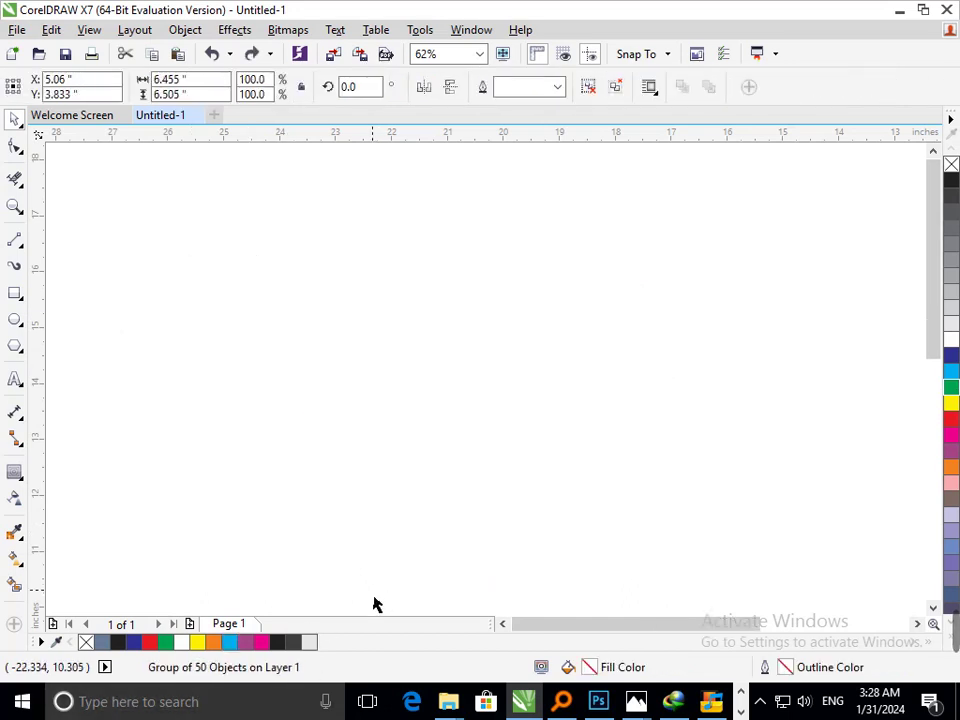
pyautogui.hotkey('ctrl', 'z')
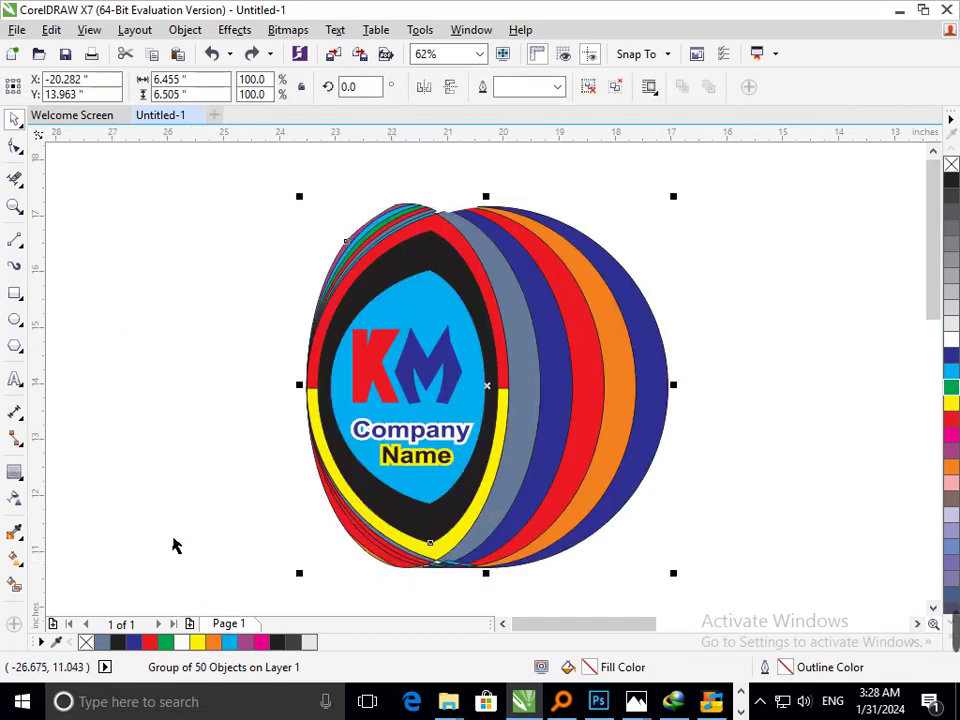
pyautogui.click(174, 545)
pyautogui.hotkey('ctrl', 'z')
pyautogui.hotkey('ctrl', 'shift', 'z')
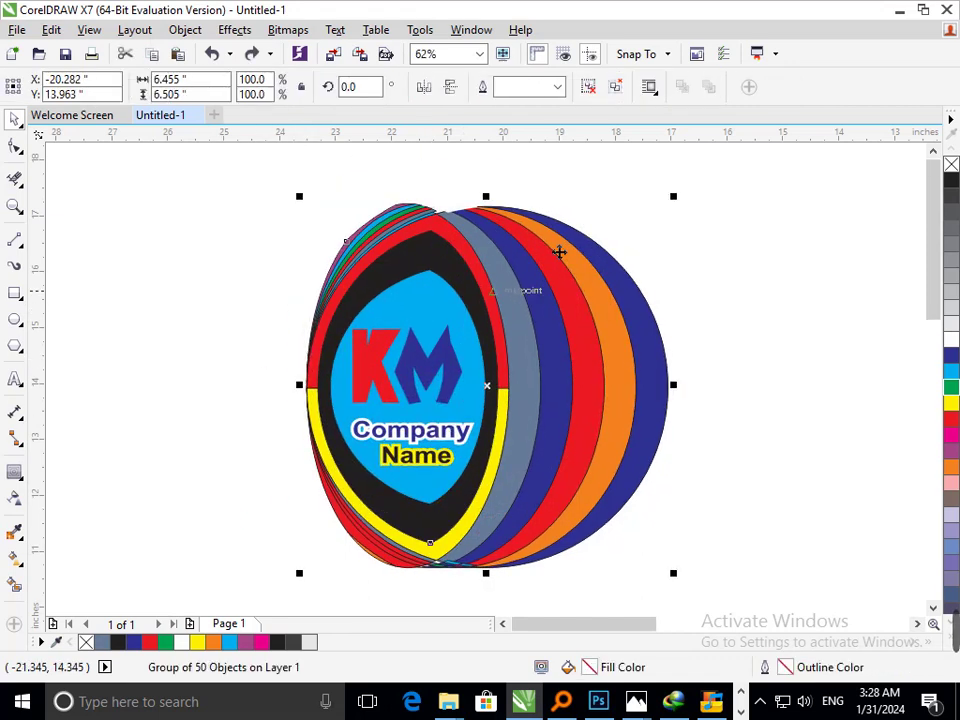
# Ungroup the whole logo into separate objects and leave nothing selected
pyautogui.click(617, 87)
pyautogui.click(724, 292)
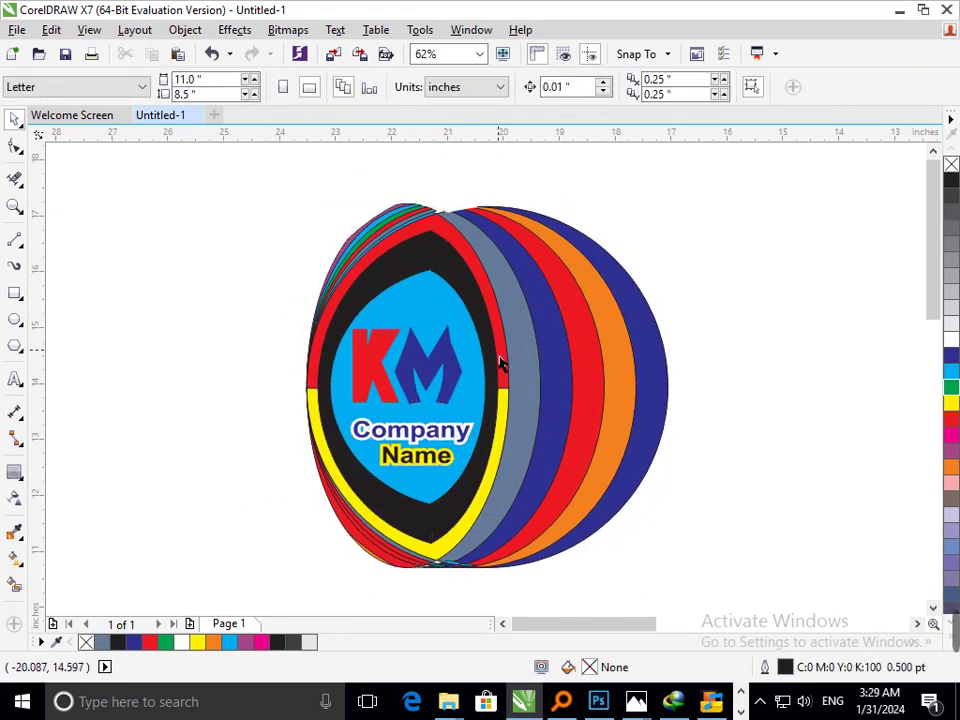
pyautogui.click(500, 364)
pyautogui.click(763, 566)
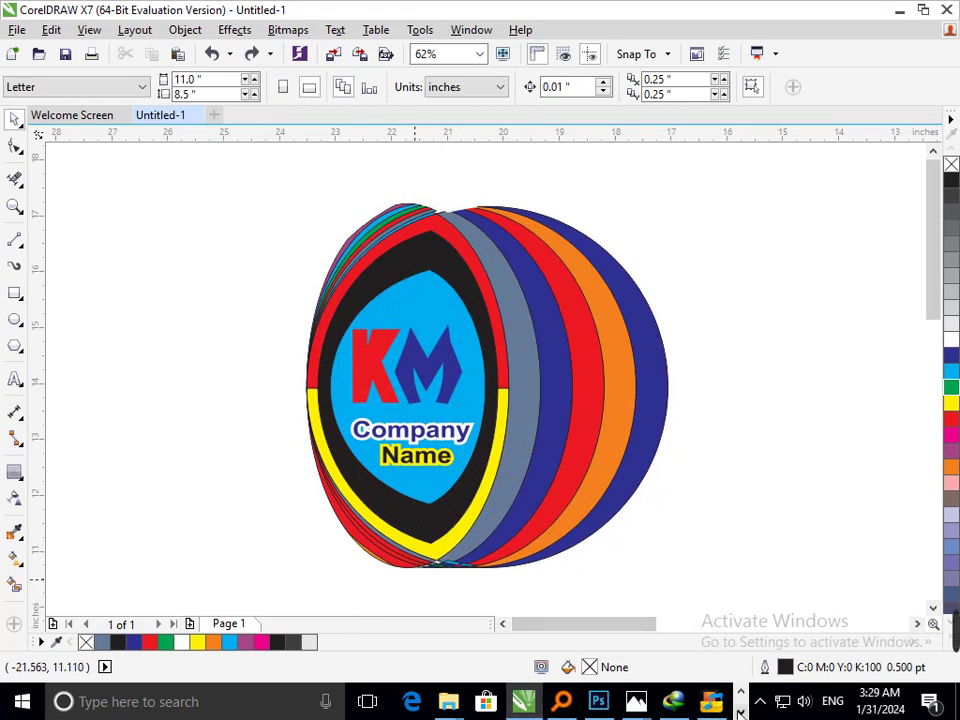
pyautogui.click(740, 712)
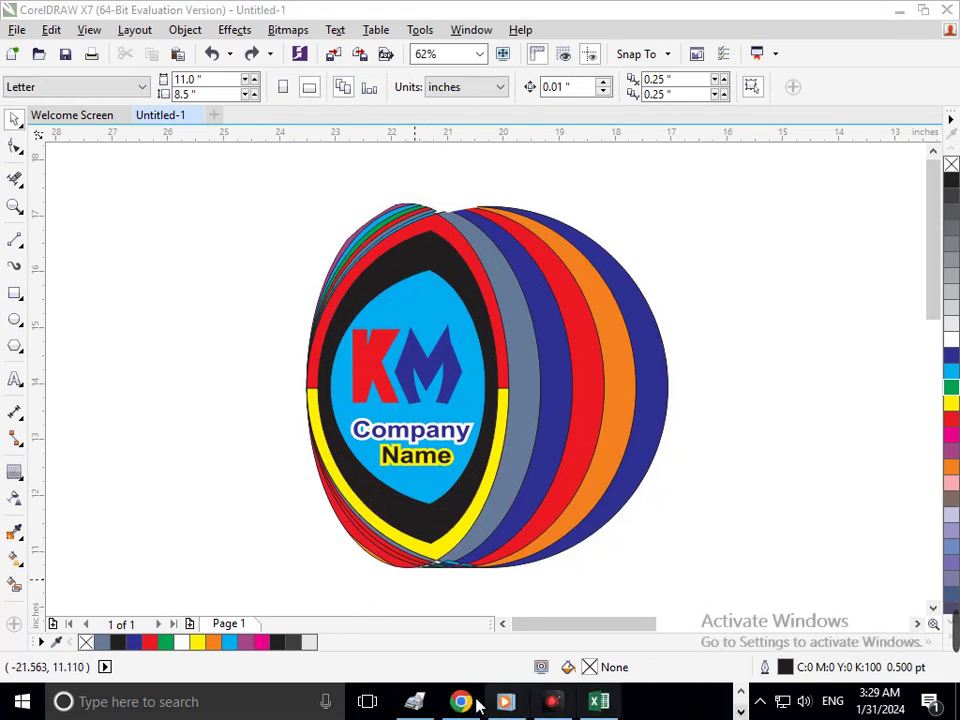
pyautogui.click(553, 703)
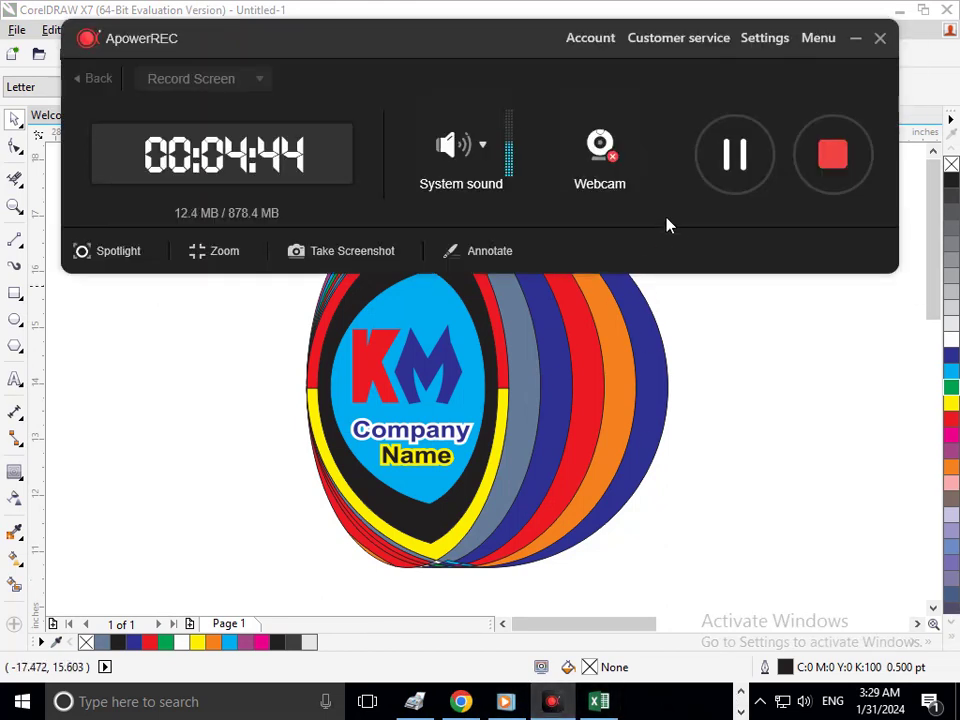
pyautogui.click(856, 38)
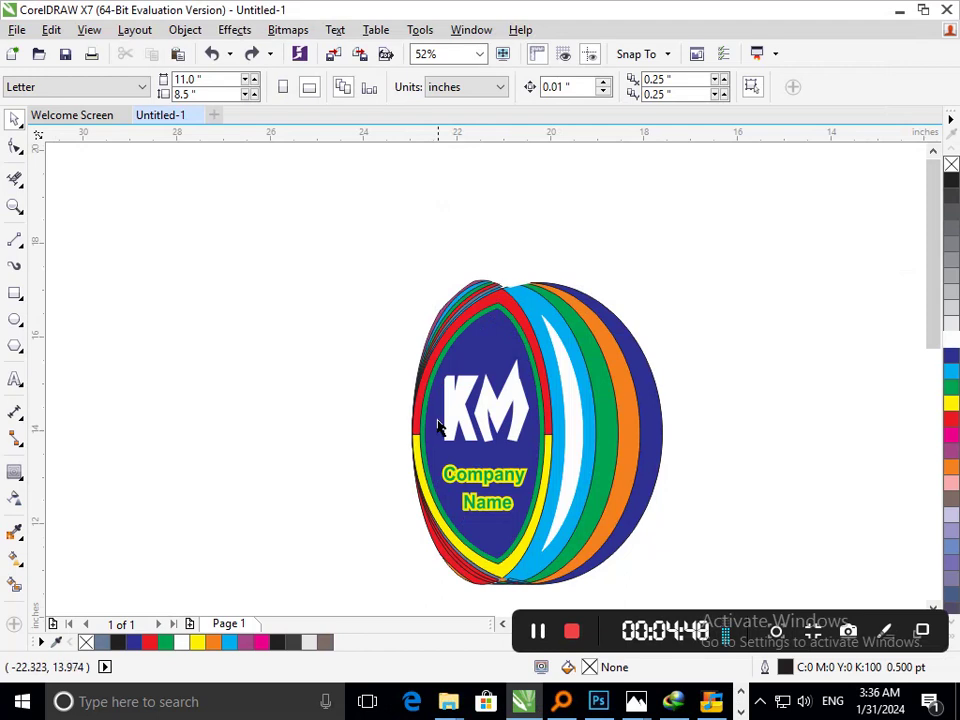
# Select all parts of the recoloured logo, move them up and slightly left, enlarge them a little proportionally, and deselect
pyautogui.moveTo(386, 274); pyautogui.dragTo(680, 604)
pyautogui.moveTo(573, 567); pyautogui.dragTo(546, 508)
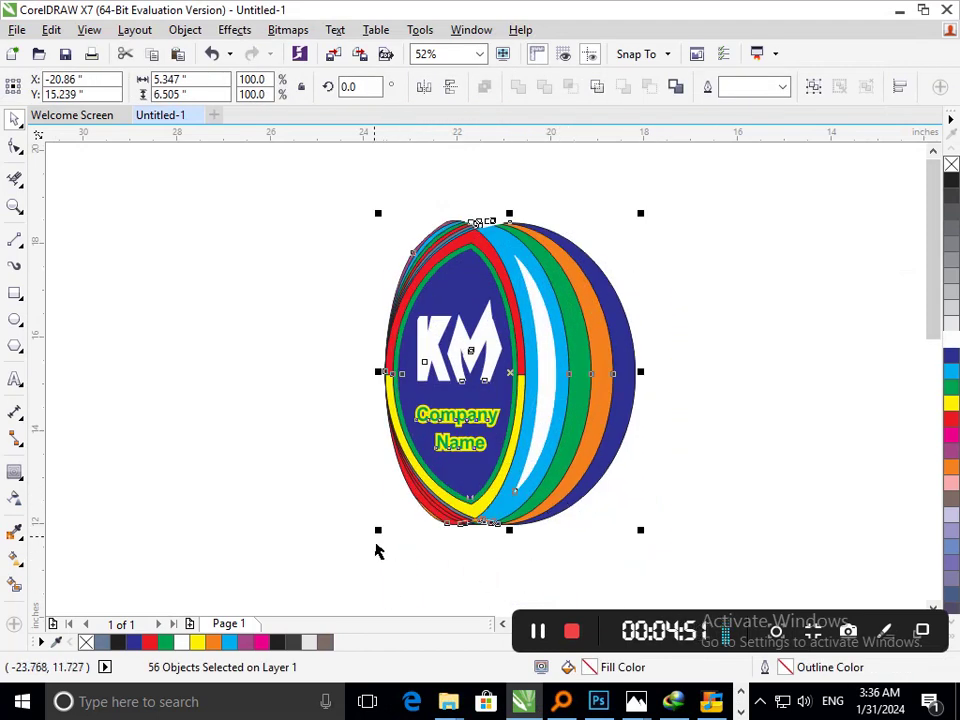
pyautogui.moveTo(382, 552); pyautogui.dragTo(302, 553)
pyautogui.click(225, 514)
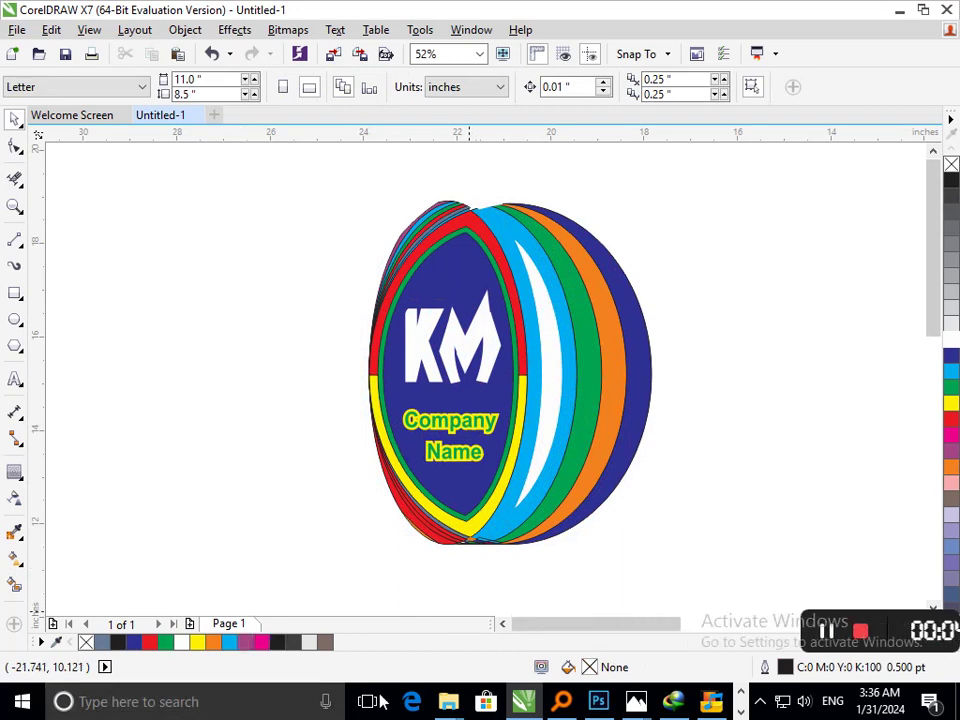
pyautogui.moveTo(888, 630)
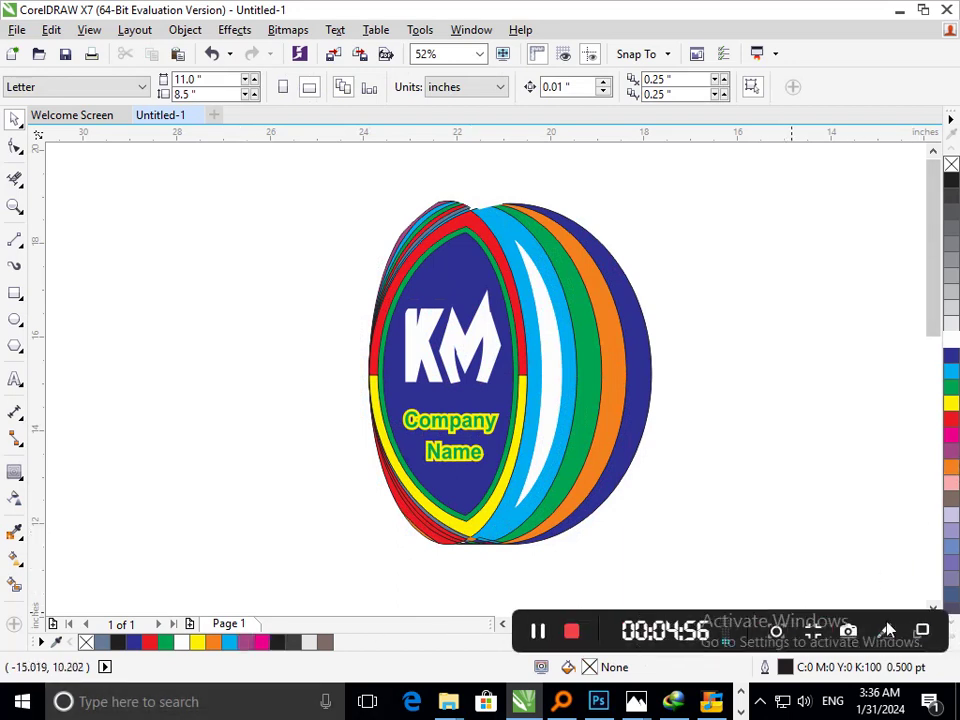